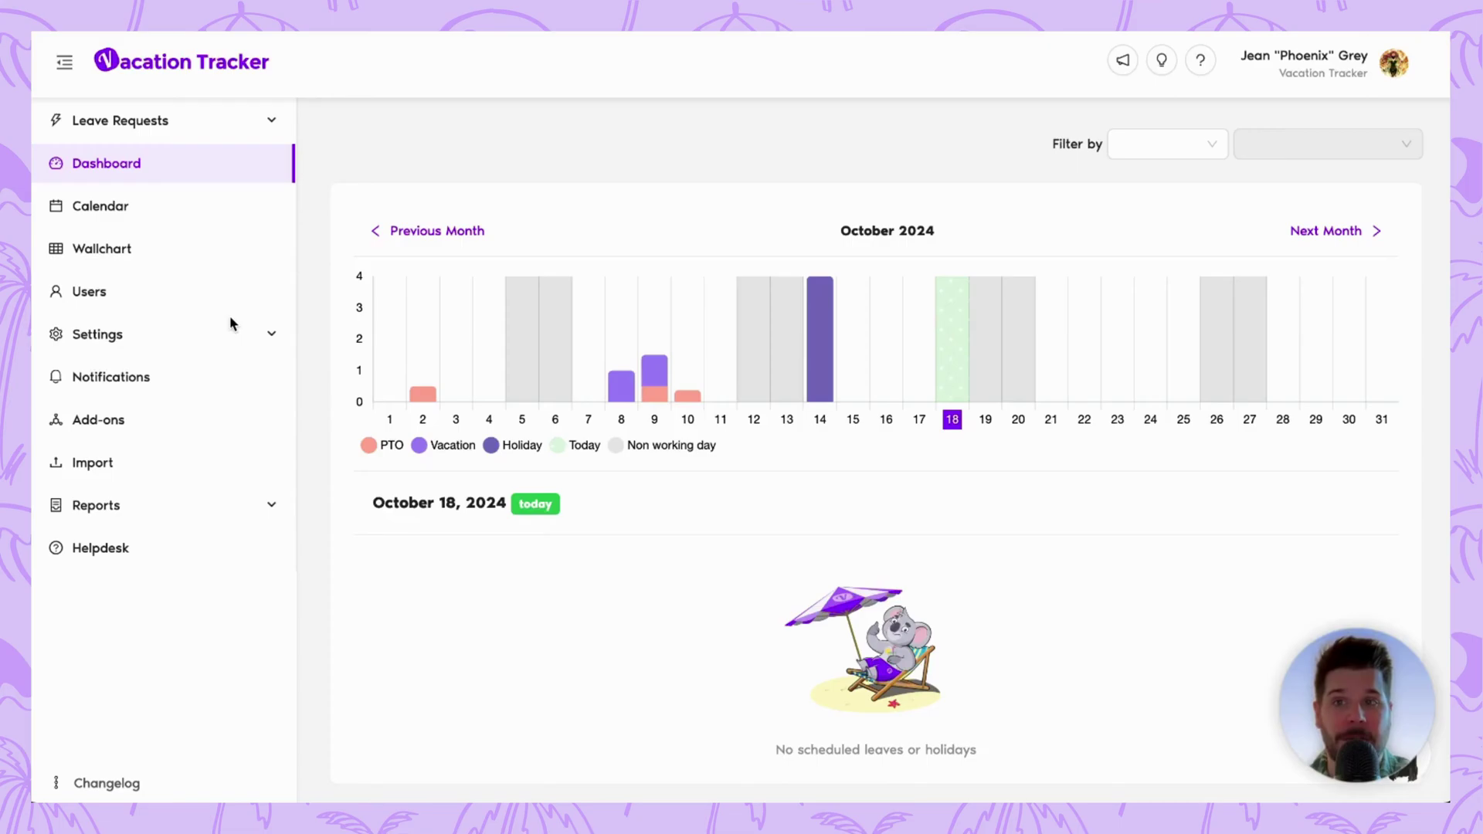
Compare subscribed add-ons with purchasable ones like Visibility Manager and Open API, ending on My Add-ons
{"action": "left_click", "coordinate": [109, 421]}
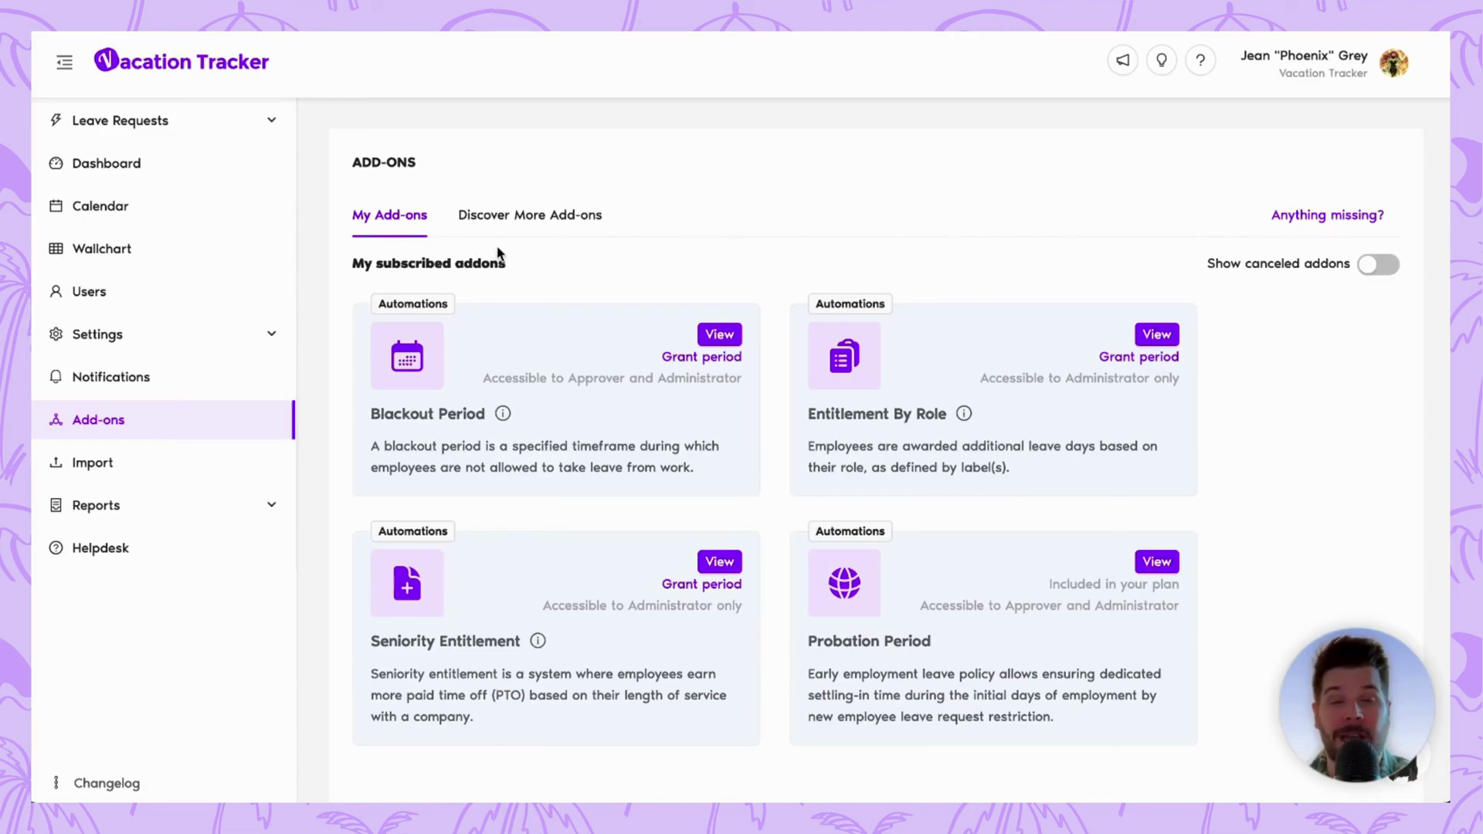
{"action": "left_click", "coordinate": [527, 224]}
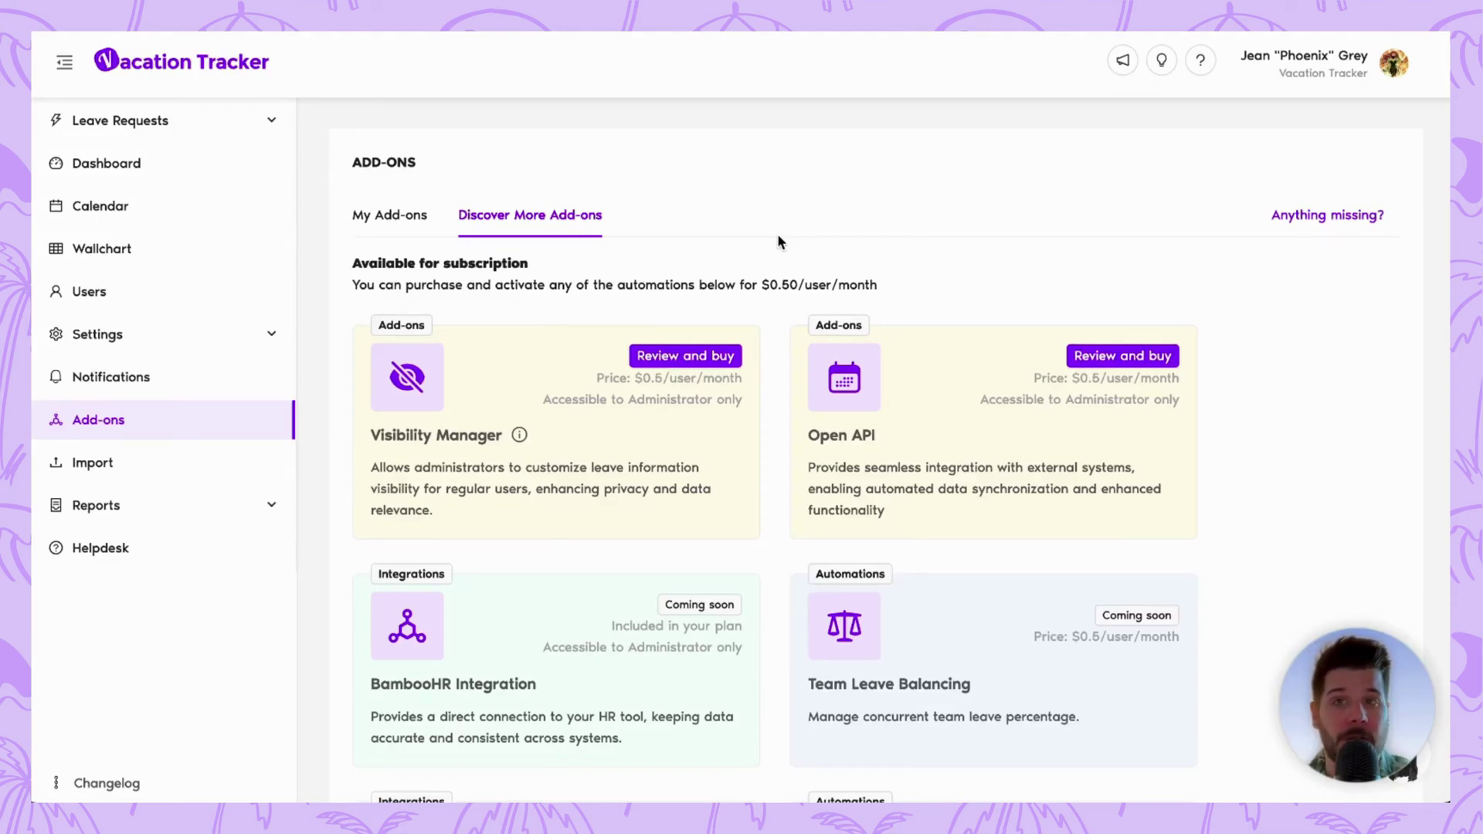
{"action": "left_click", "coordinate": [360, 216]}
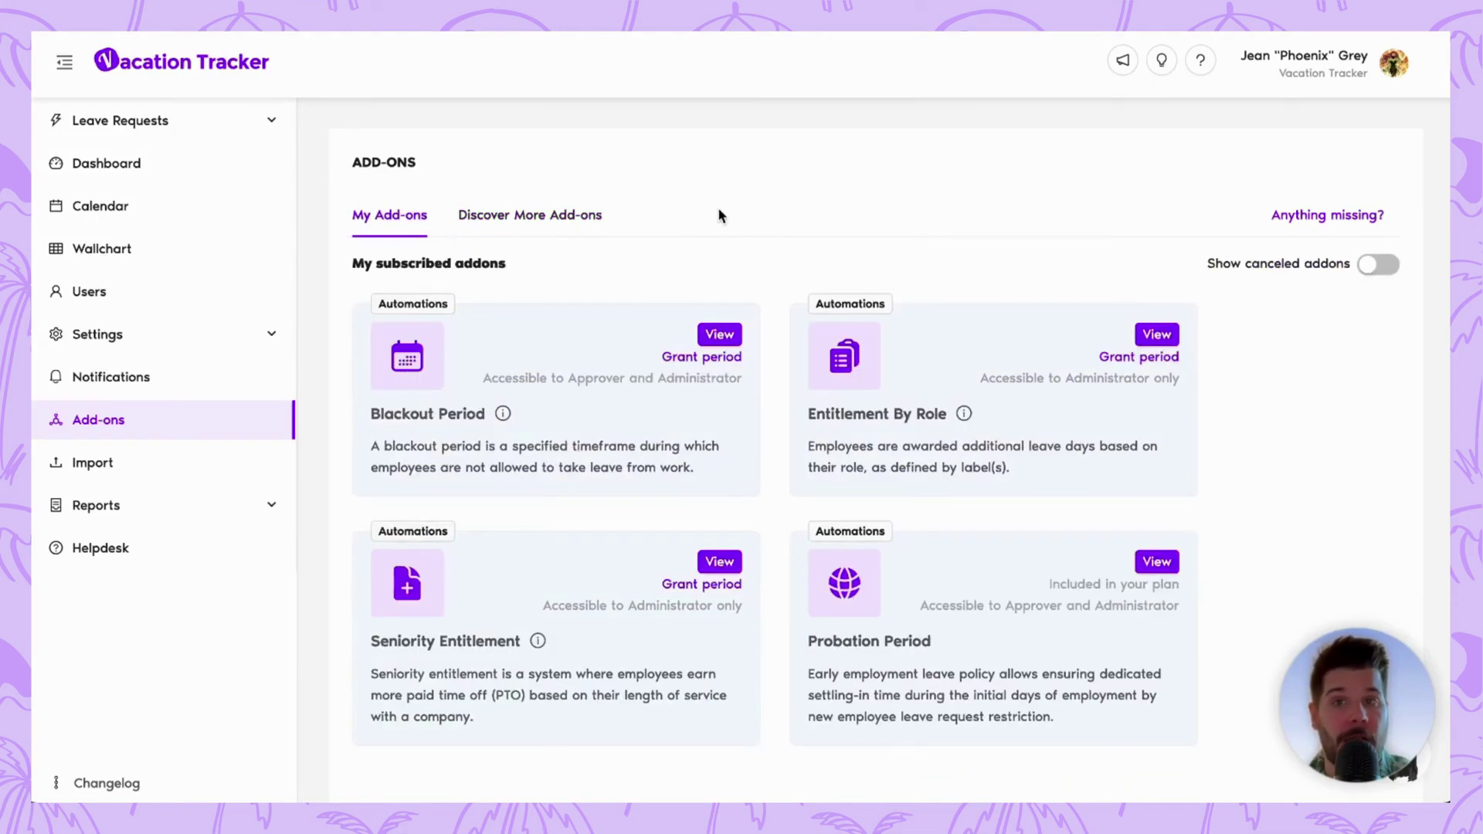
{"action": "scroll", "coordinate": [718, 215], "scroll_direction": "down", "scroll_amount": 1}
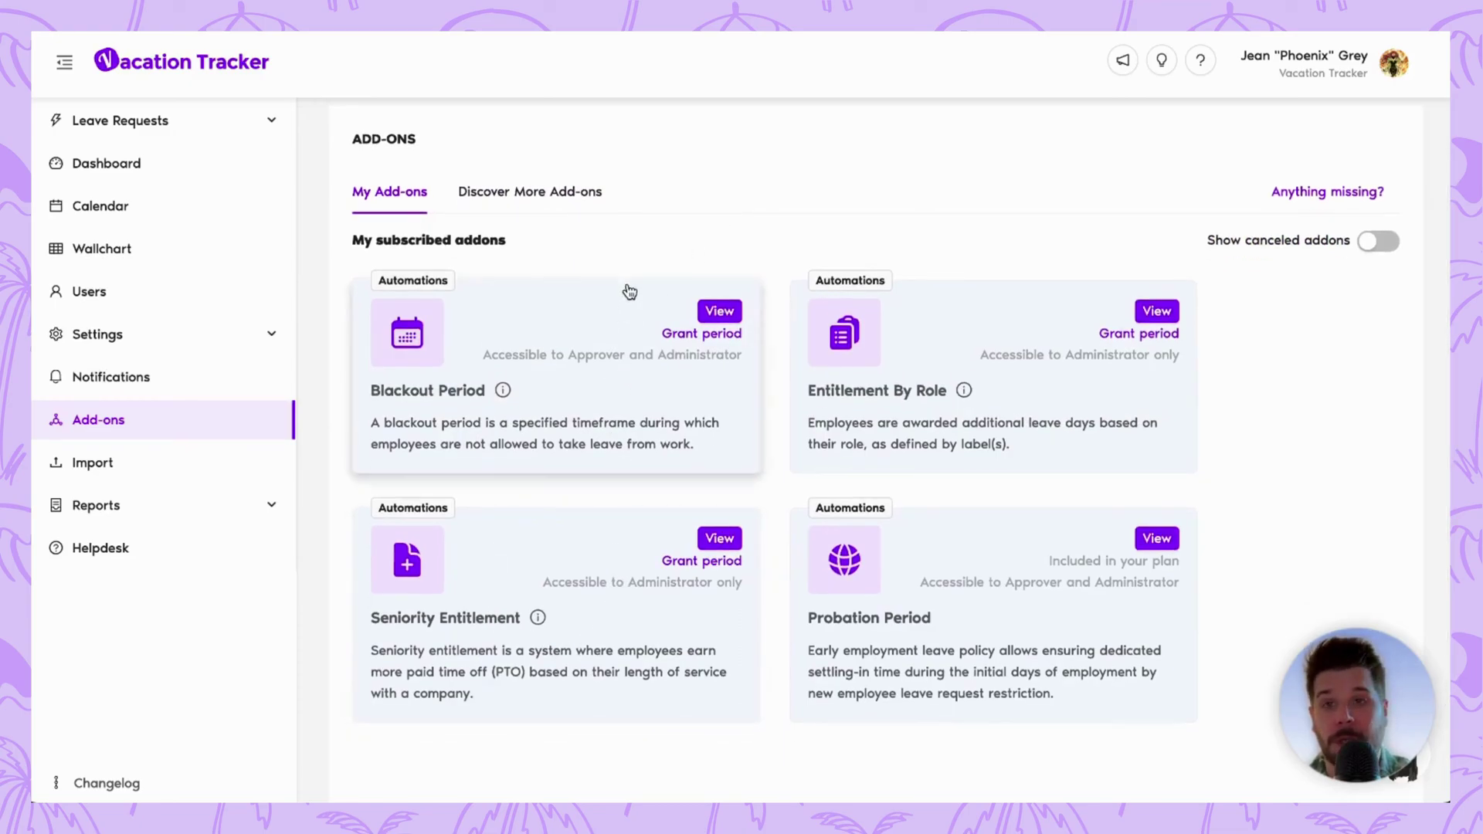
{"action": "left_click", "coordinate": [559, 202]}
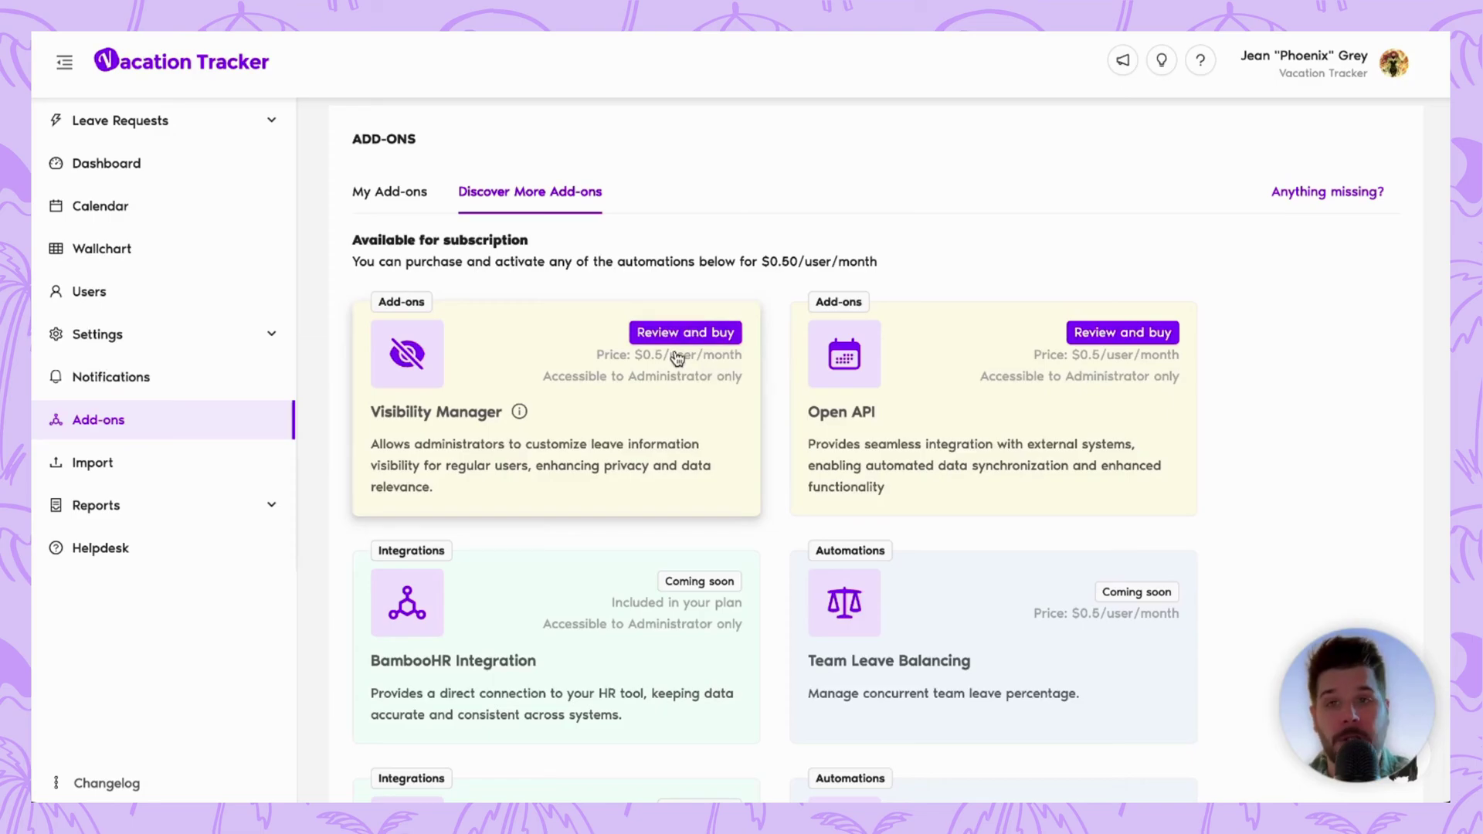
{"action": "left_click", "coordinate": [390, 195]}
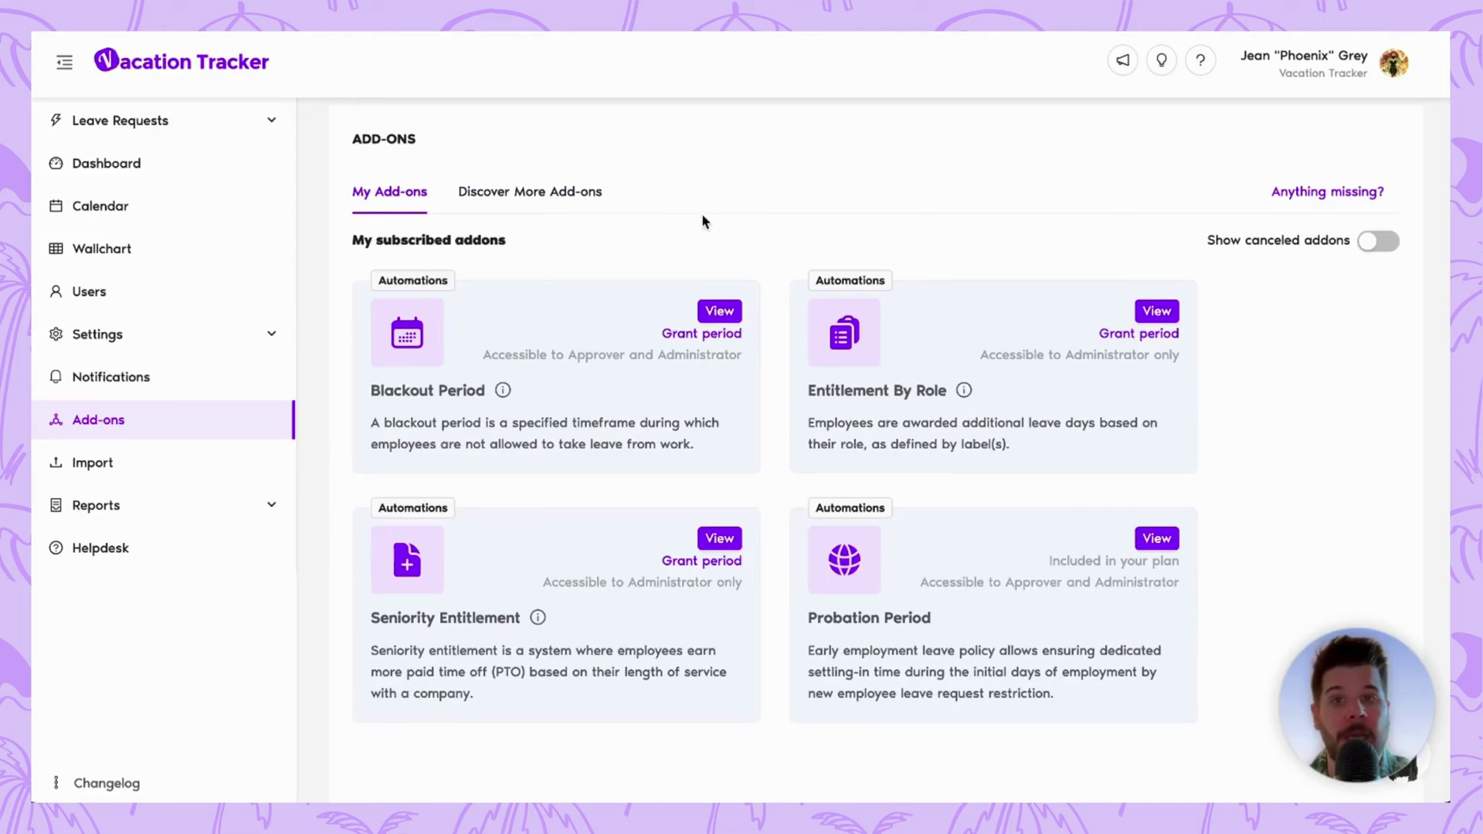
{"action": "scroll", "coordinate": [703, 221], "scroll_direction": "down", "scroll_amount": 1}
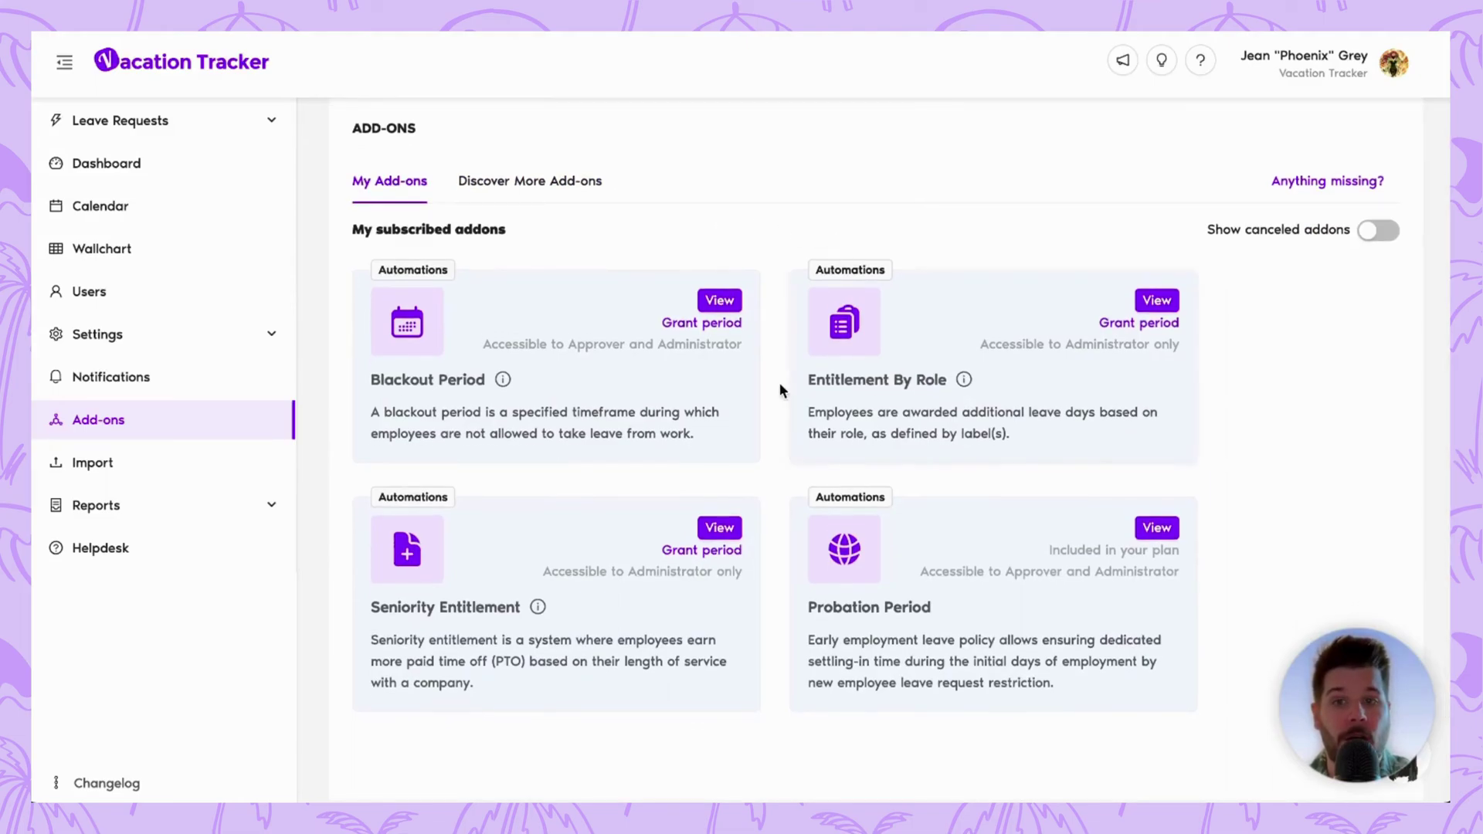
Delete the old test automation under Seniority Entitlement and start a new automation
{"action": "left_click", "coordinate": [716, 529]}
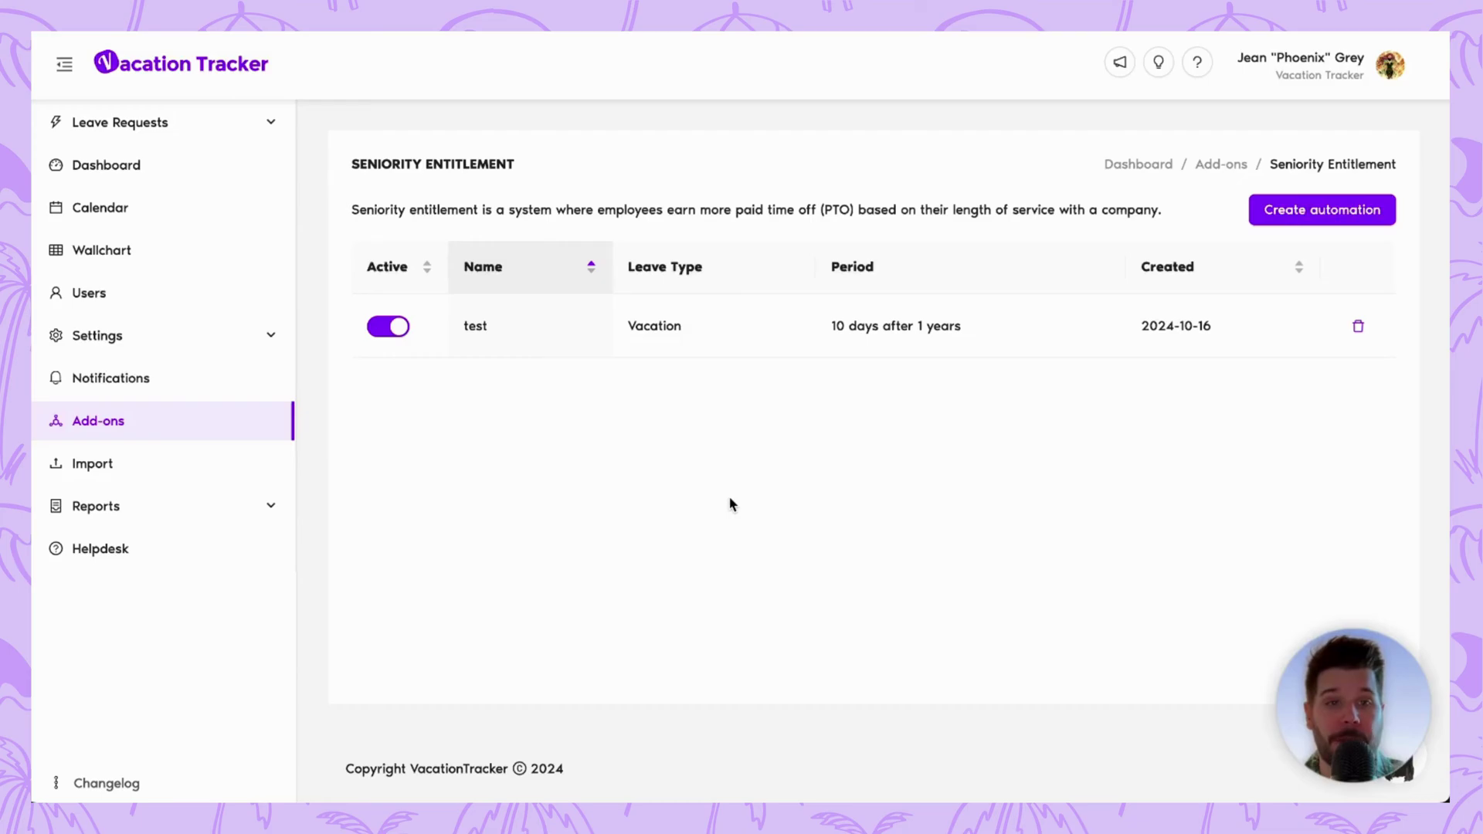
{"action": "left_click", "coordinate": [1357, 326]}
{"action": "left_click", "coordinate": [921, 225]}
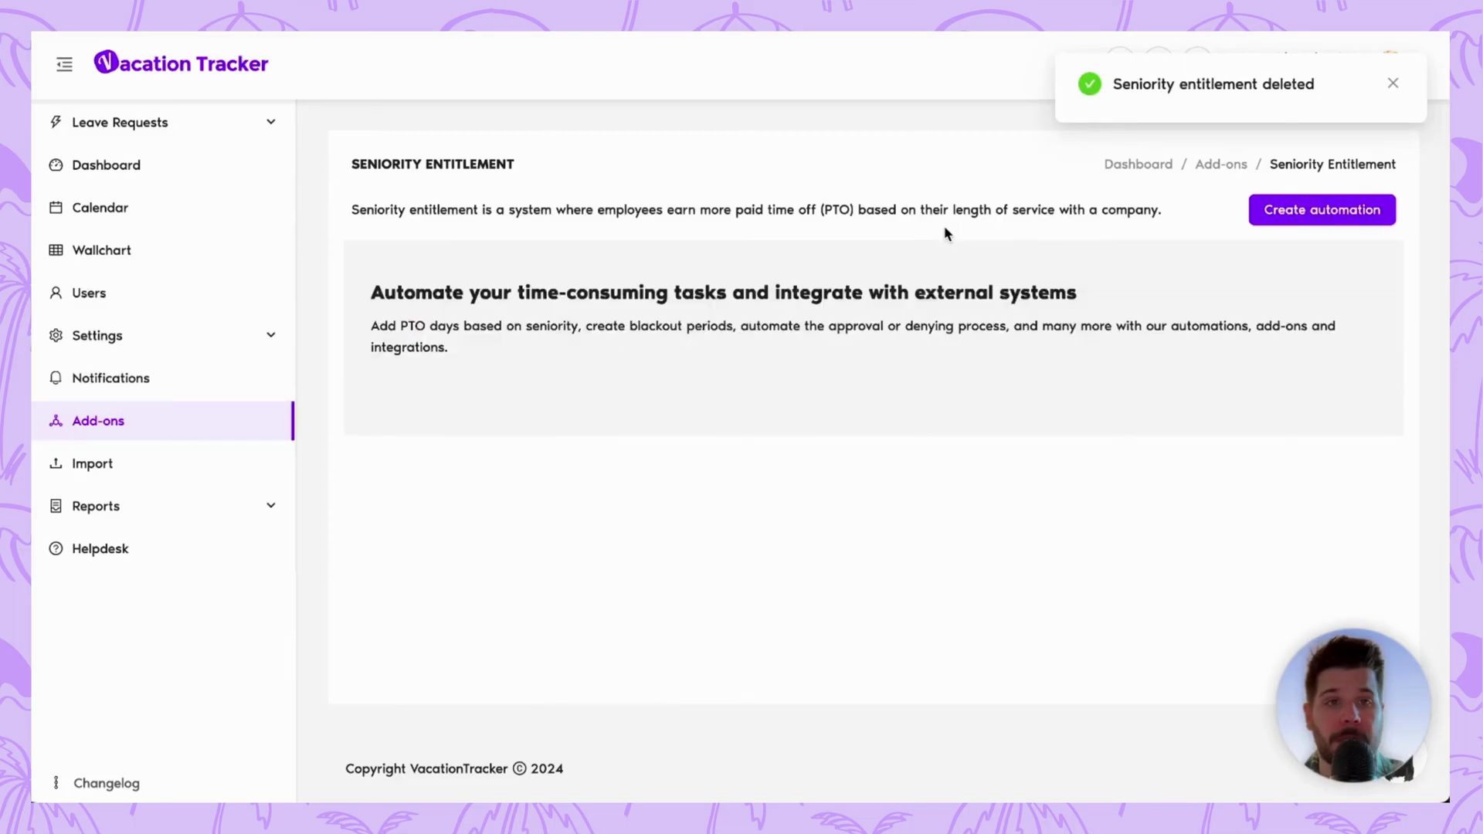
{"action": "left_click", "coordinate": [1362, 211]}
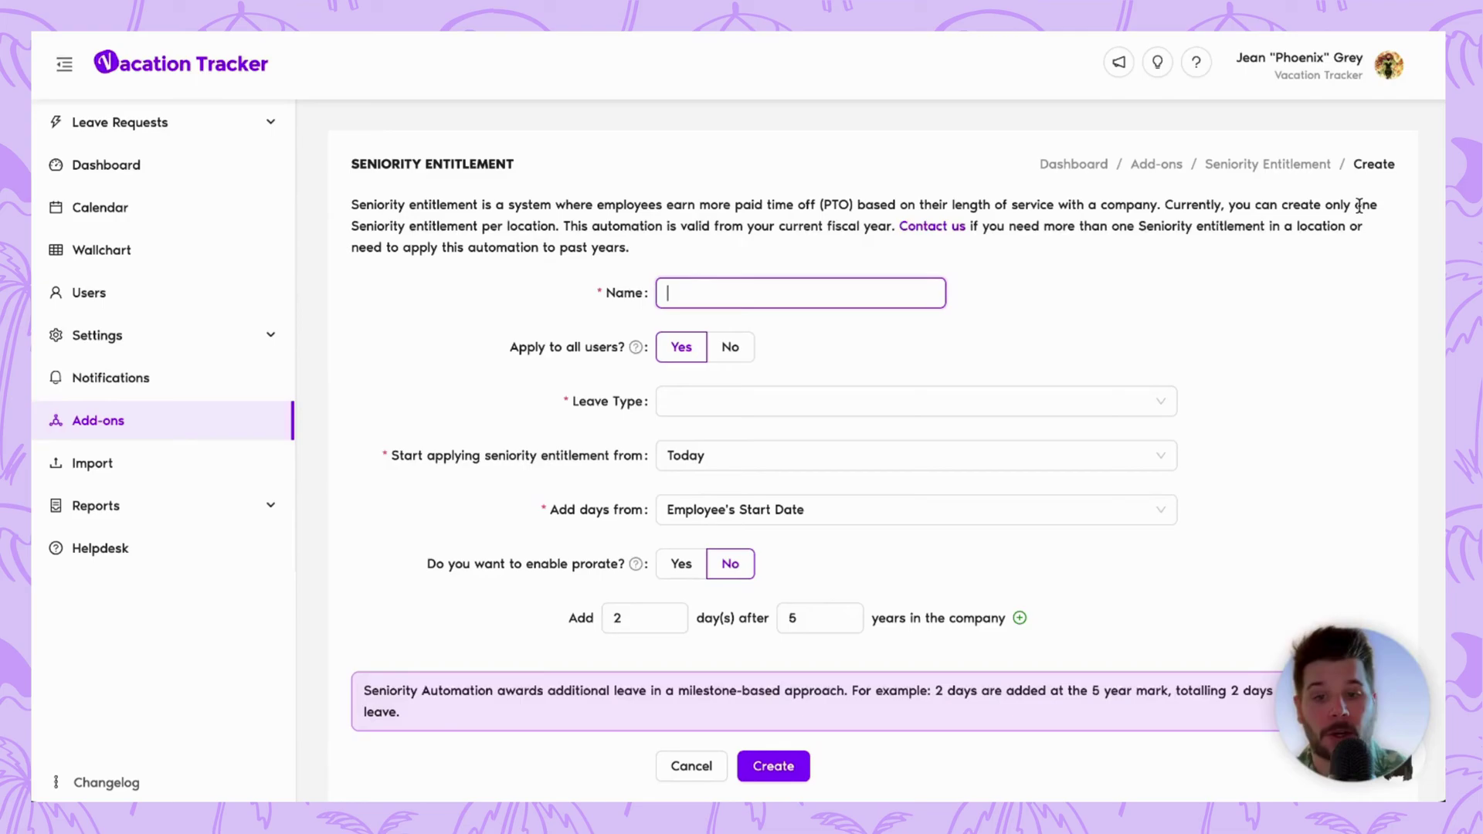
Name the automation 'Years of Service', apply it to all users, and choose Vacation leave
{"action": "type", "text": "Years of Ser"}
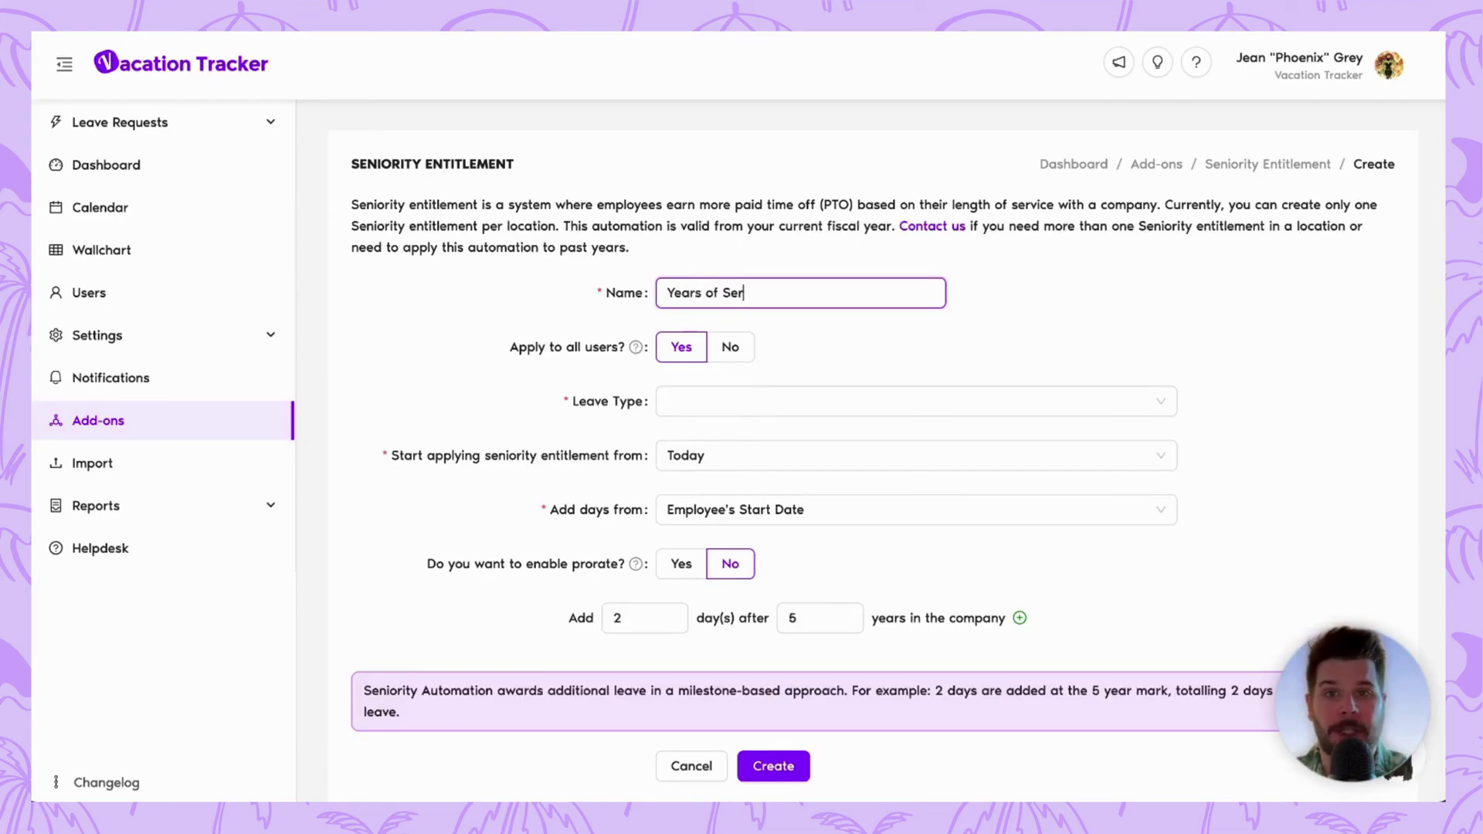
{"action": "type", "text": "vice"}
{"action": "left_click", "coordinate": [1120, 292]}
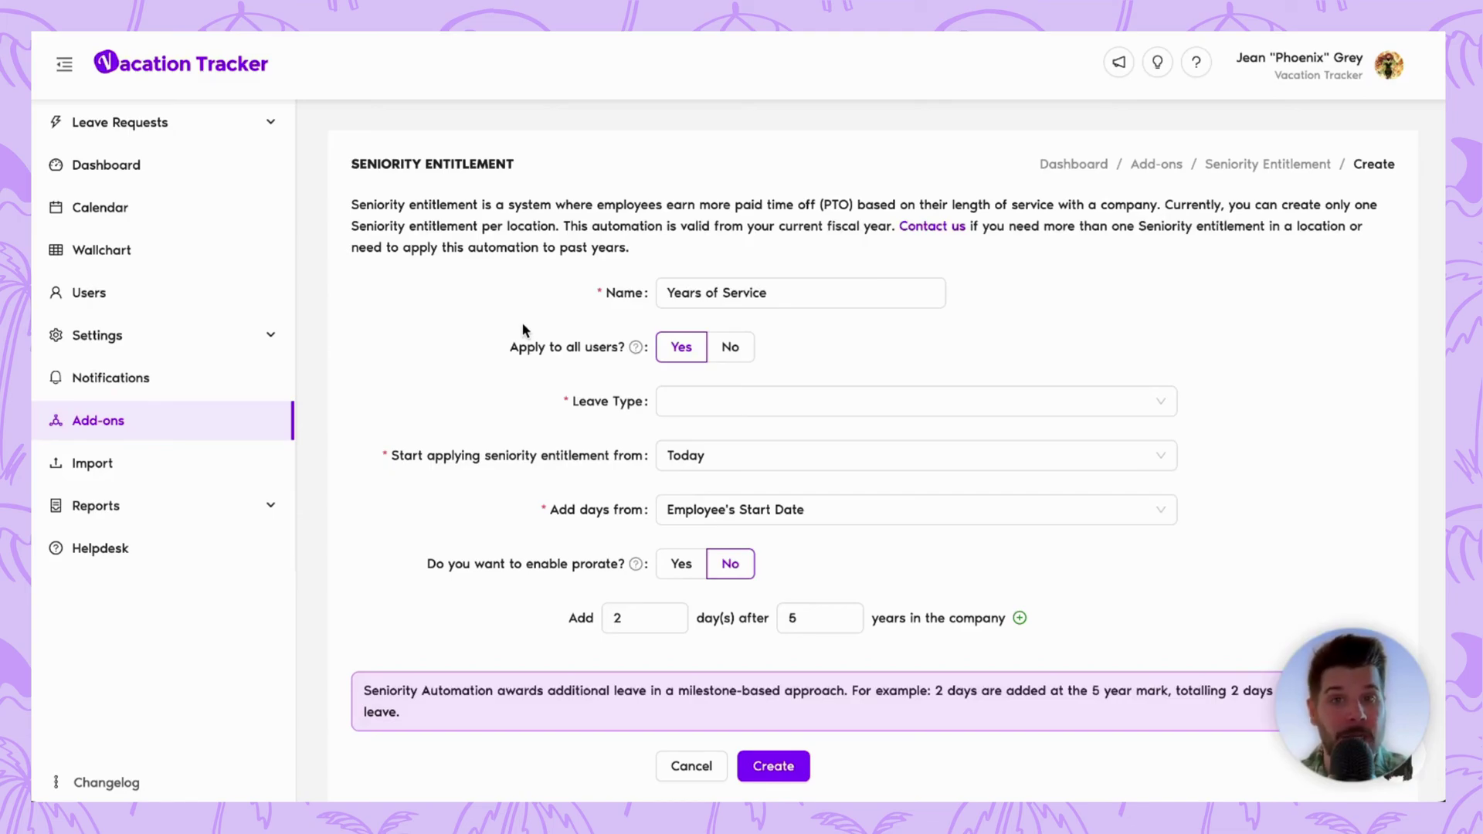
{"action": "left_click", "coordinate": [728, 346]}
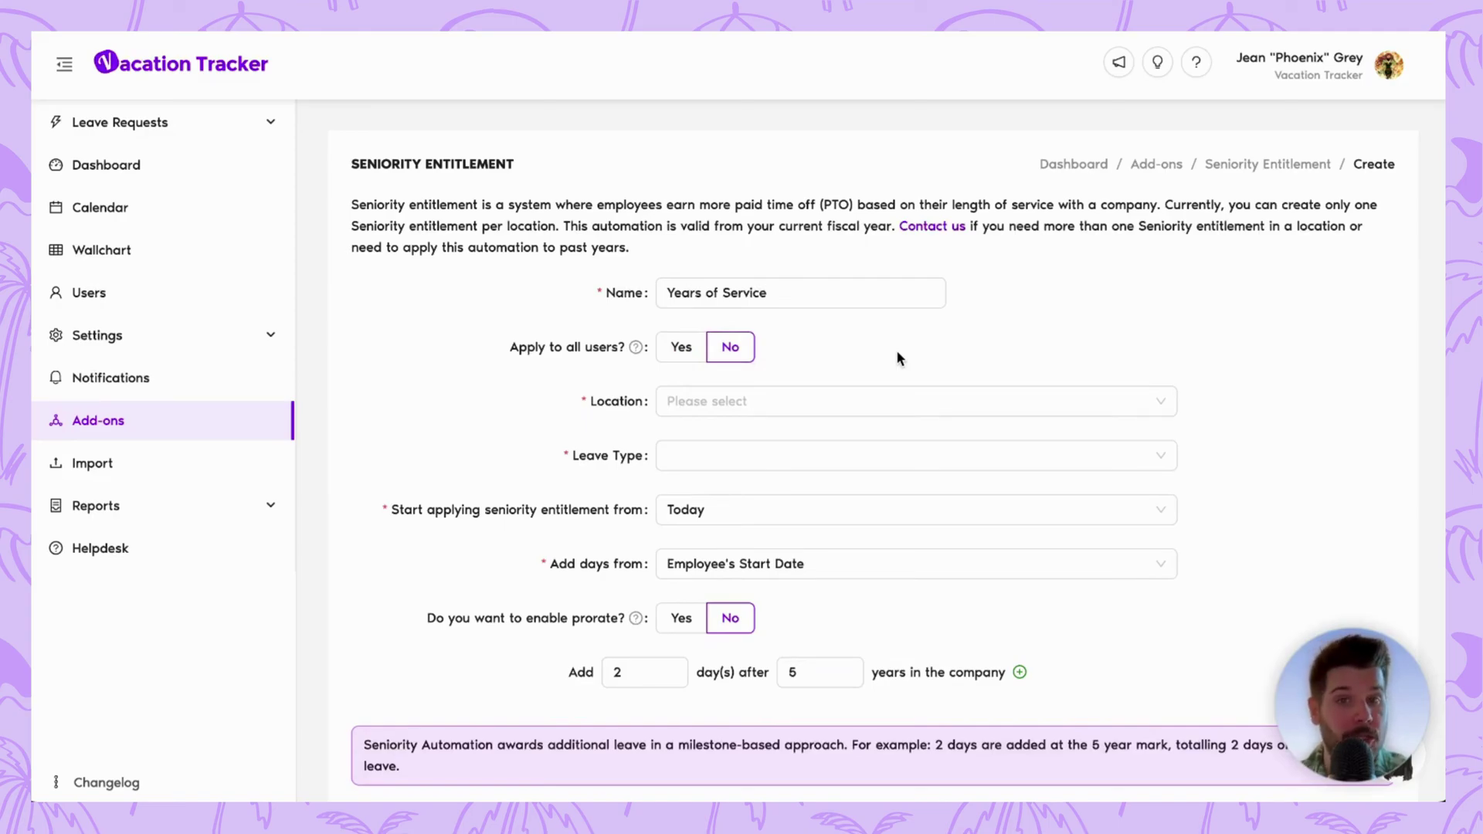
{"action": "left_click", "coordinate": [692, 357]}
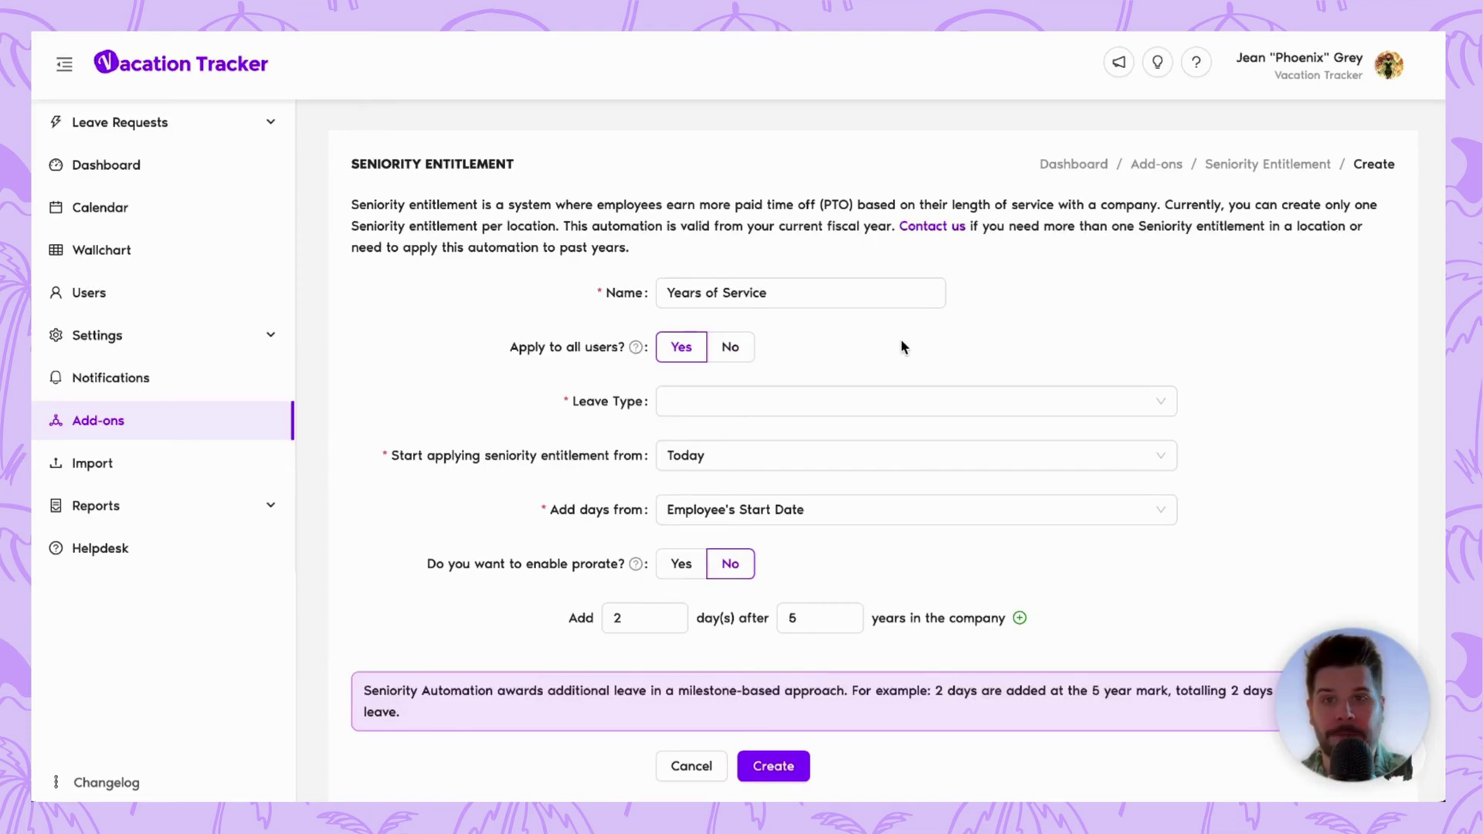
{"action": "left_click", "coordinate": [869, 407]}
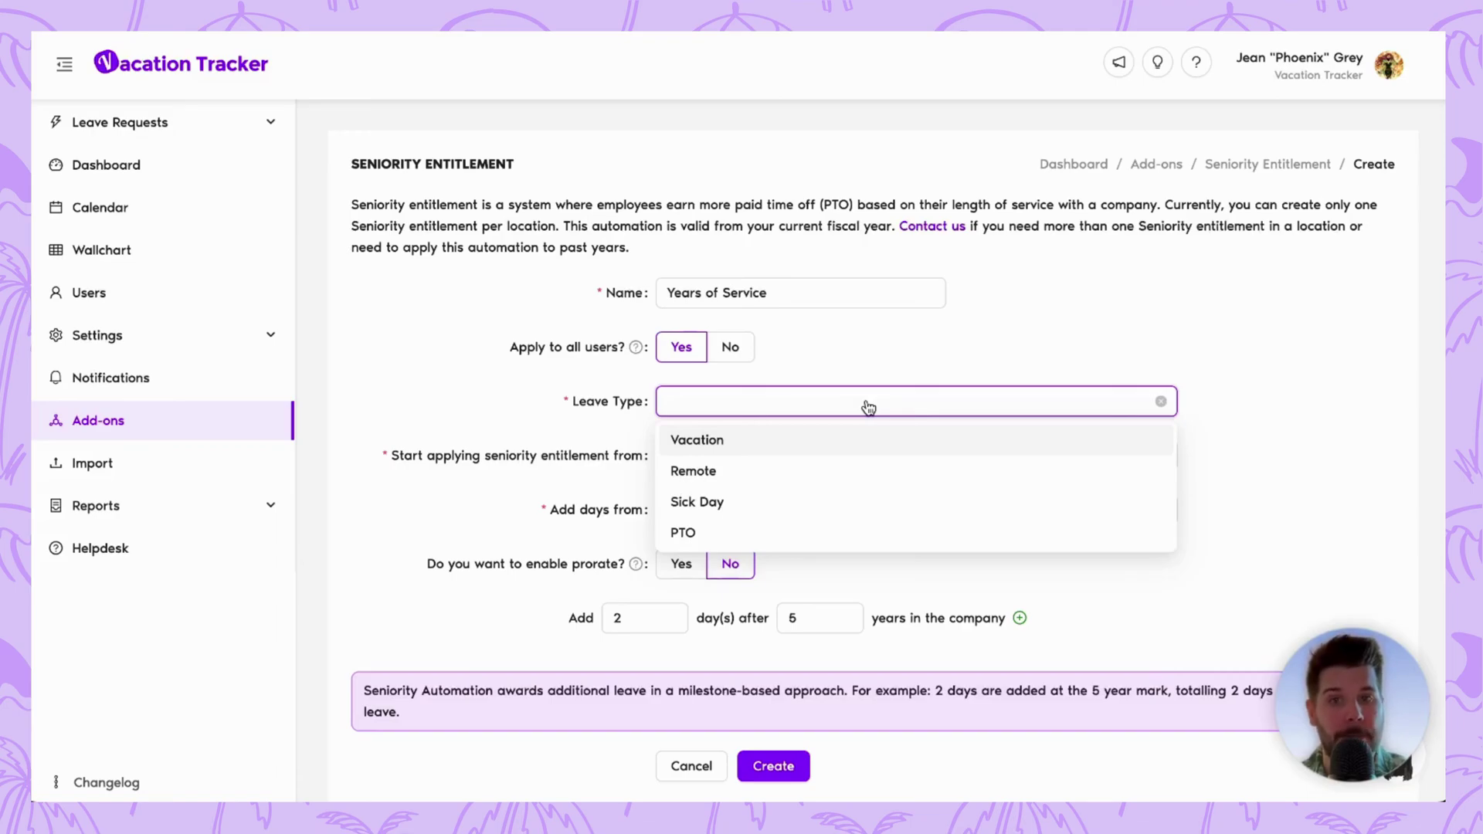
{"action": "left_click", "coordinate": [790, 451]}
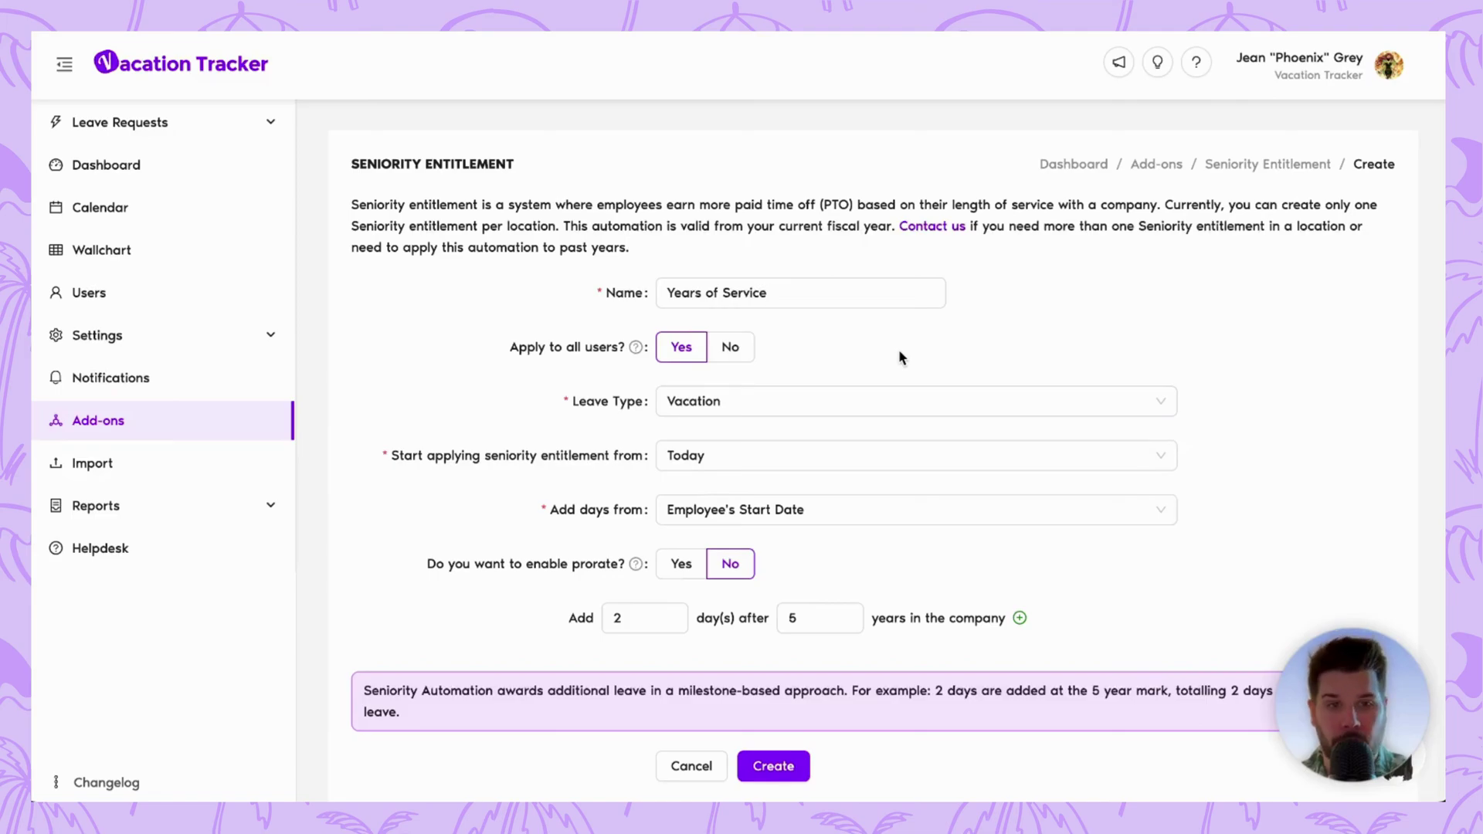
Start seniority from User Employment Date and count added days from Employee's Start Date
{"action": "scroll", "coordinate": [718, 387], "scroll_direction": "down", "scroll_amount": 1}
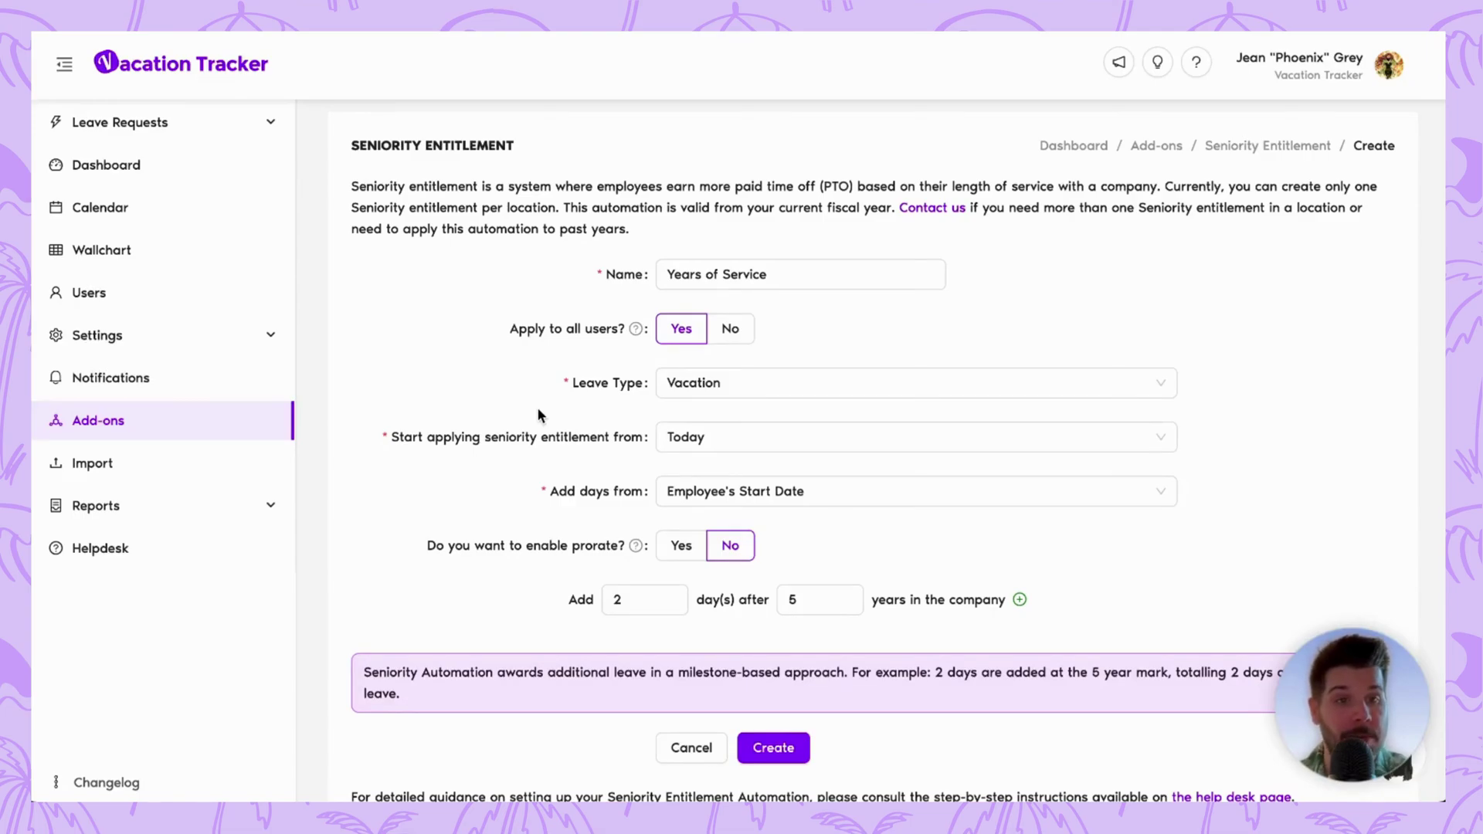
{"action": "left_click", "coordinate": [716, 436]}
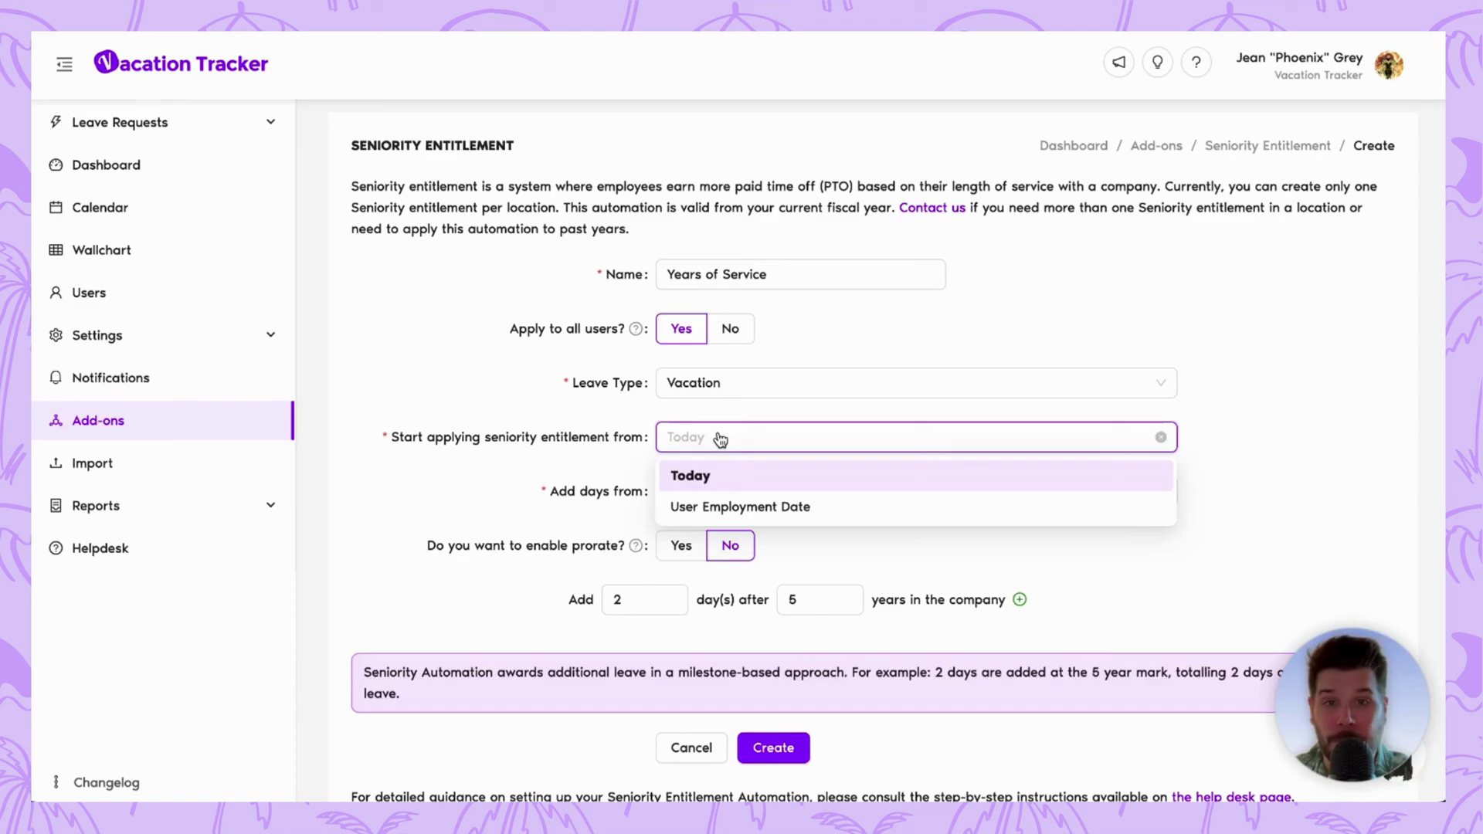
{"action": "left_click", "coordinate": [727, 508]}
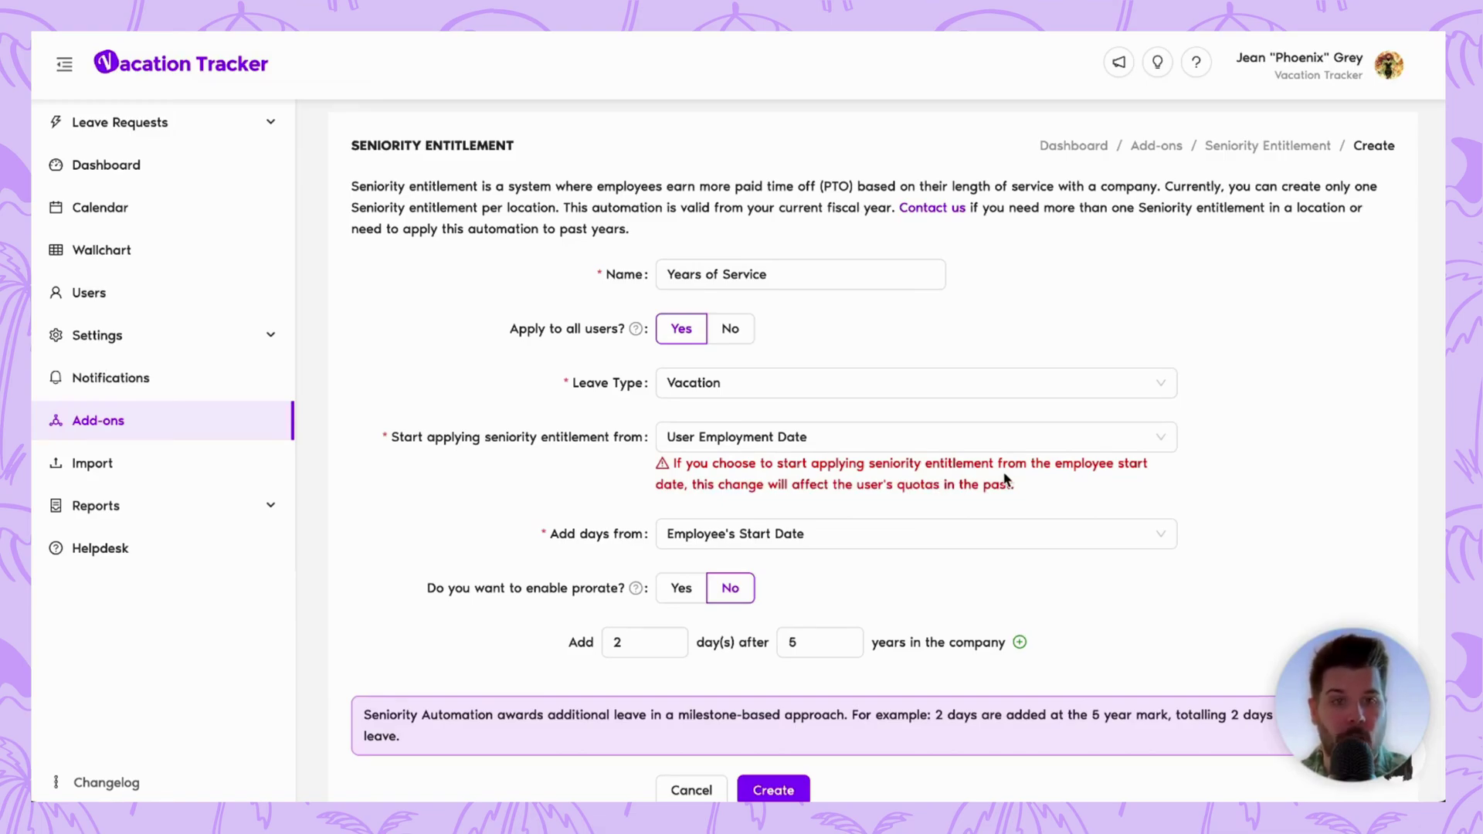
{"action": "scroll", "coordinate": [556, 498], "scroll_direction": "down", "scroll_amount": 1}
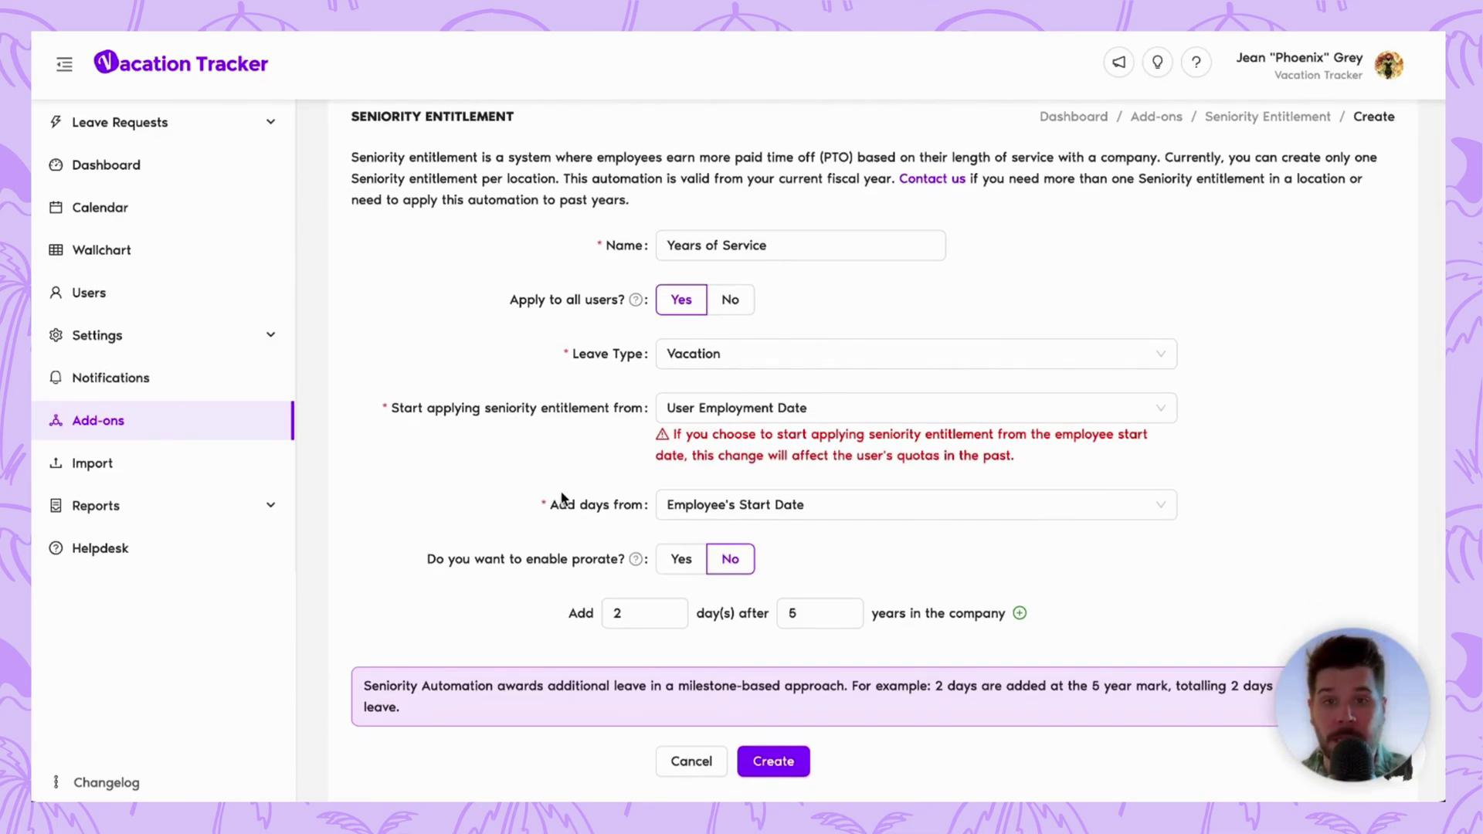
{"action": "left_click", "coordinate": [699, 507]}
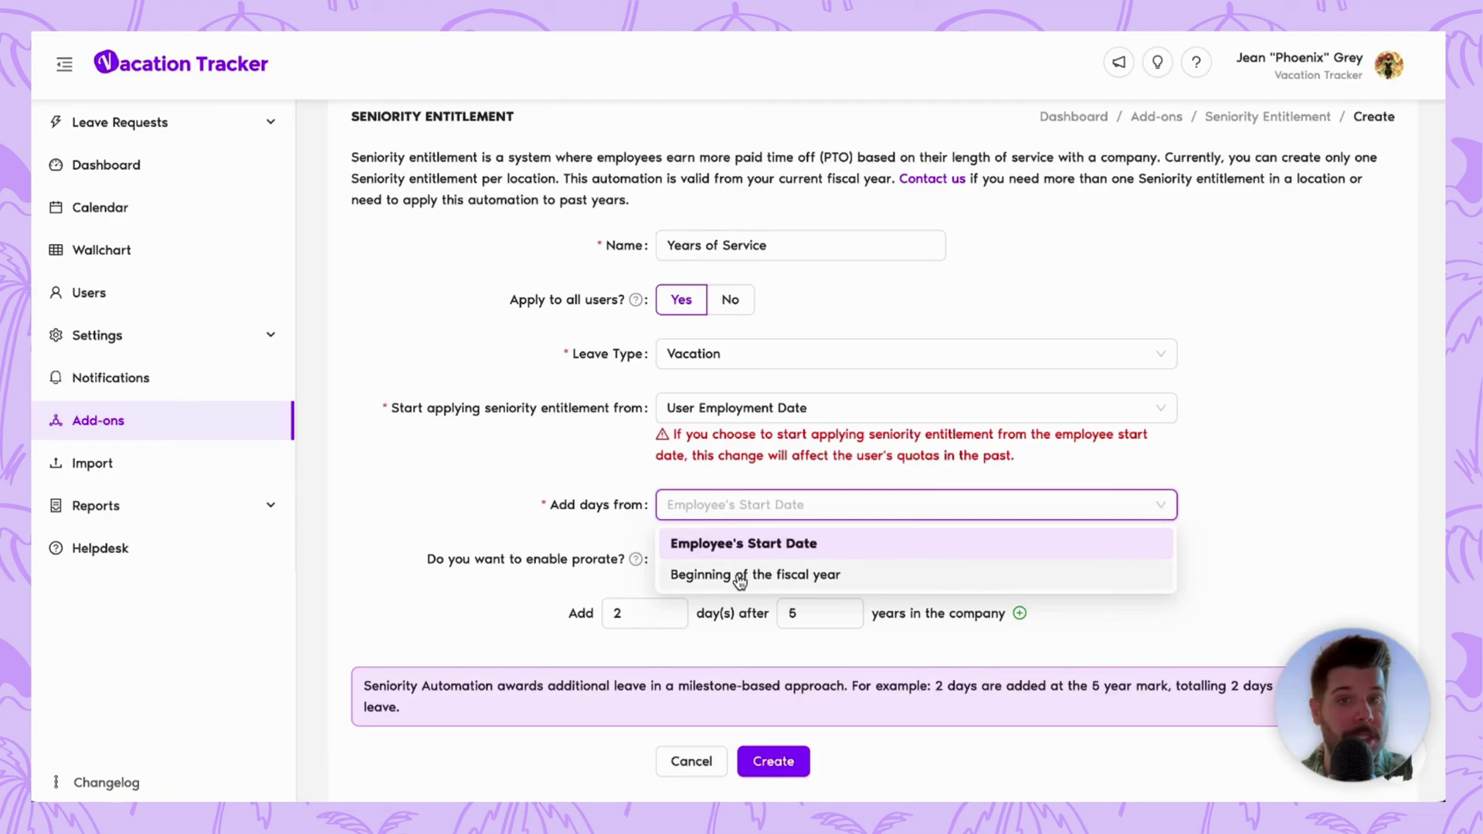
{"action": "left_click", "coordinate": [734, 546]}
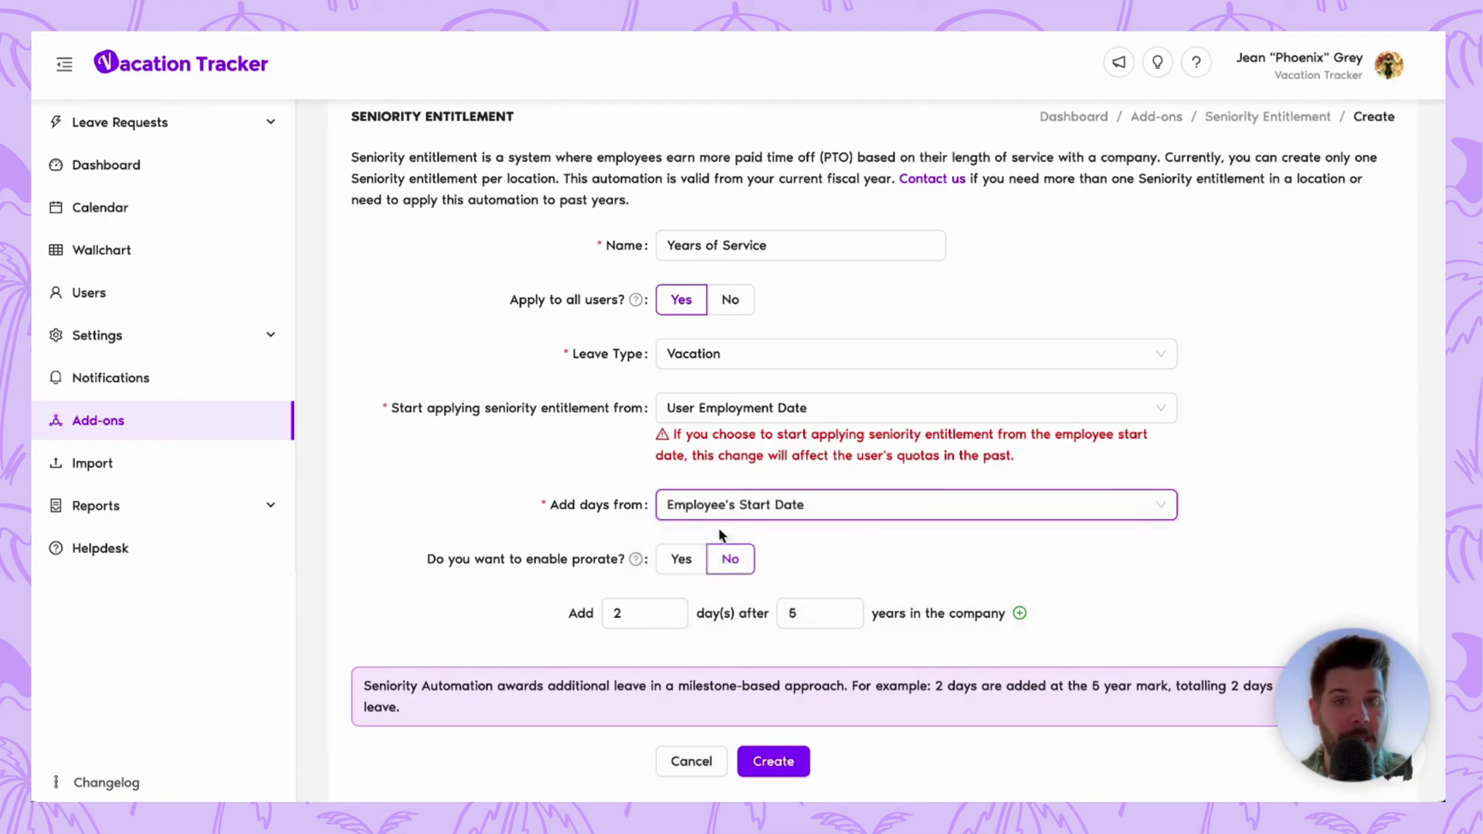
{"action": "left_click", "coordinate": [630, 445]}
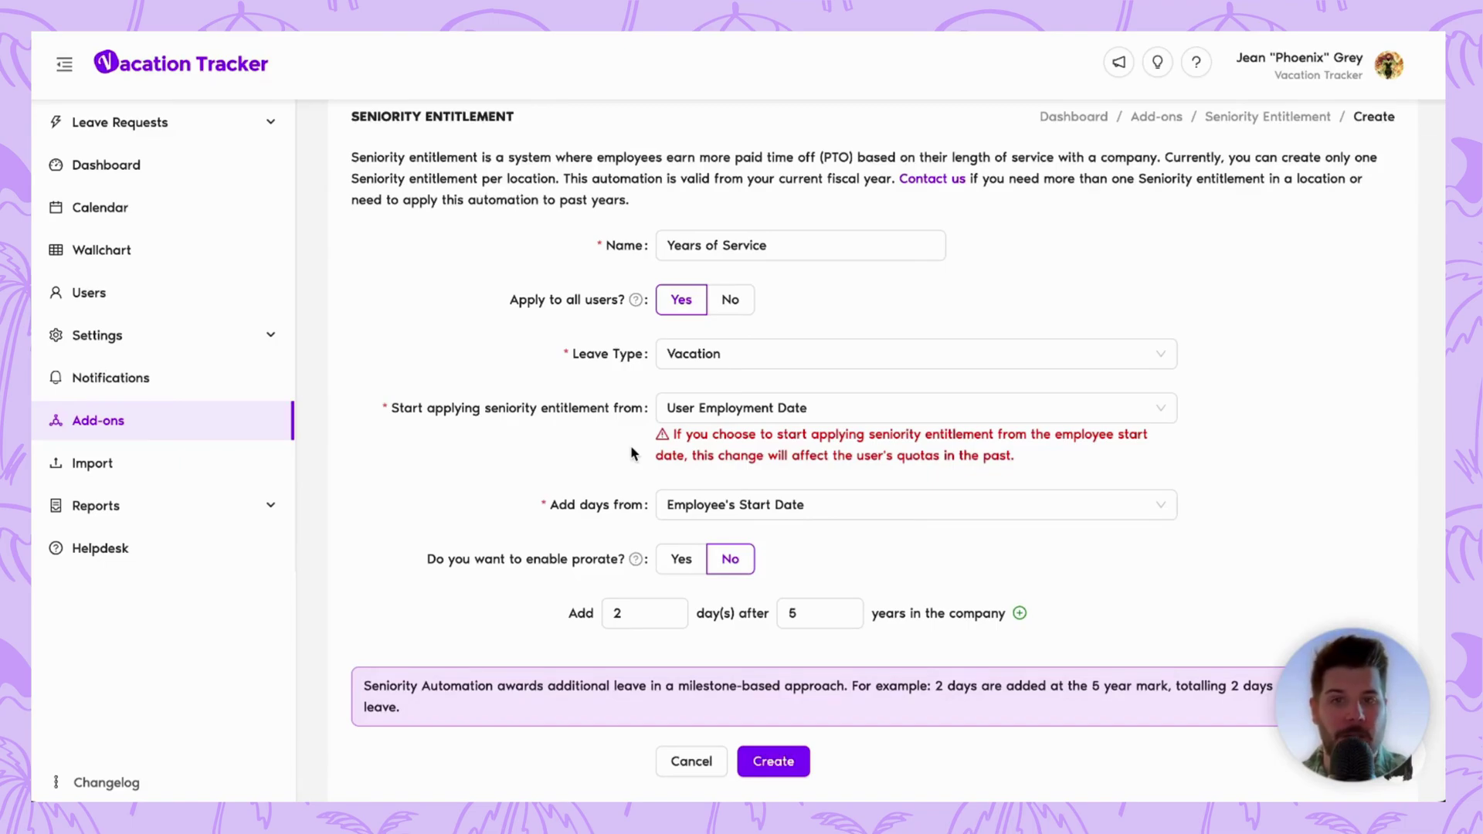
{"action": "scroll", "coordinate": [631, 452], "scroll_direction": "down", "scroll_amount": 1}
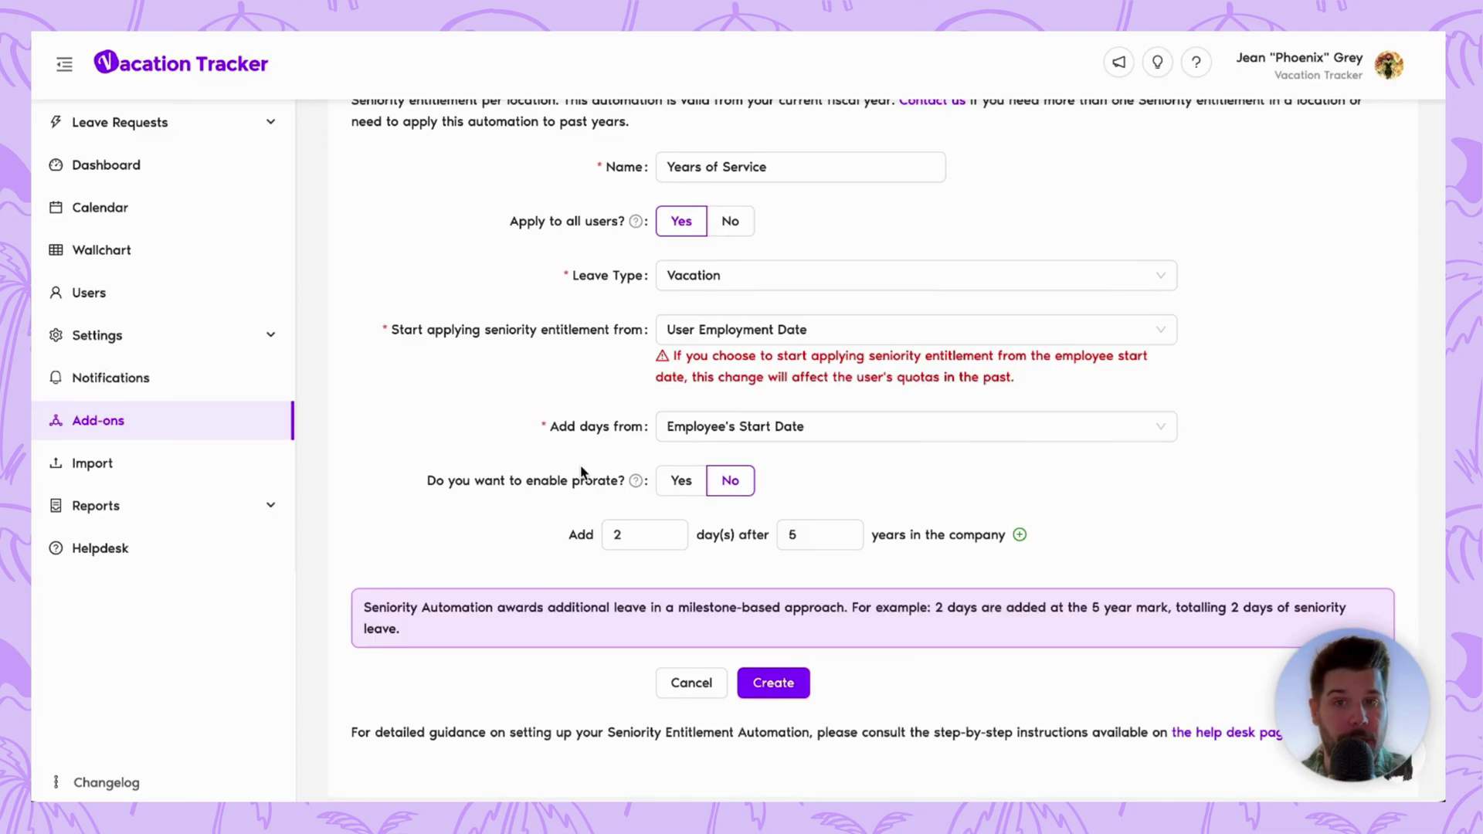
{"action": "scroll", "coordinate": [579, 475], "scroll_direction": "up", "scroll_amount": 1}
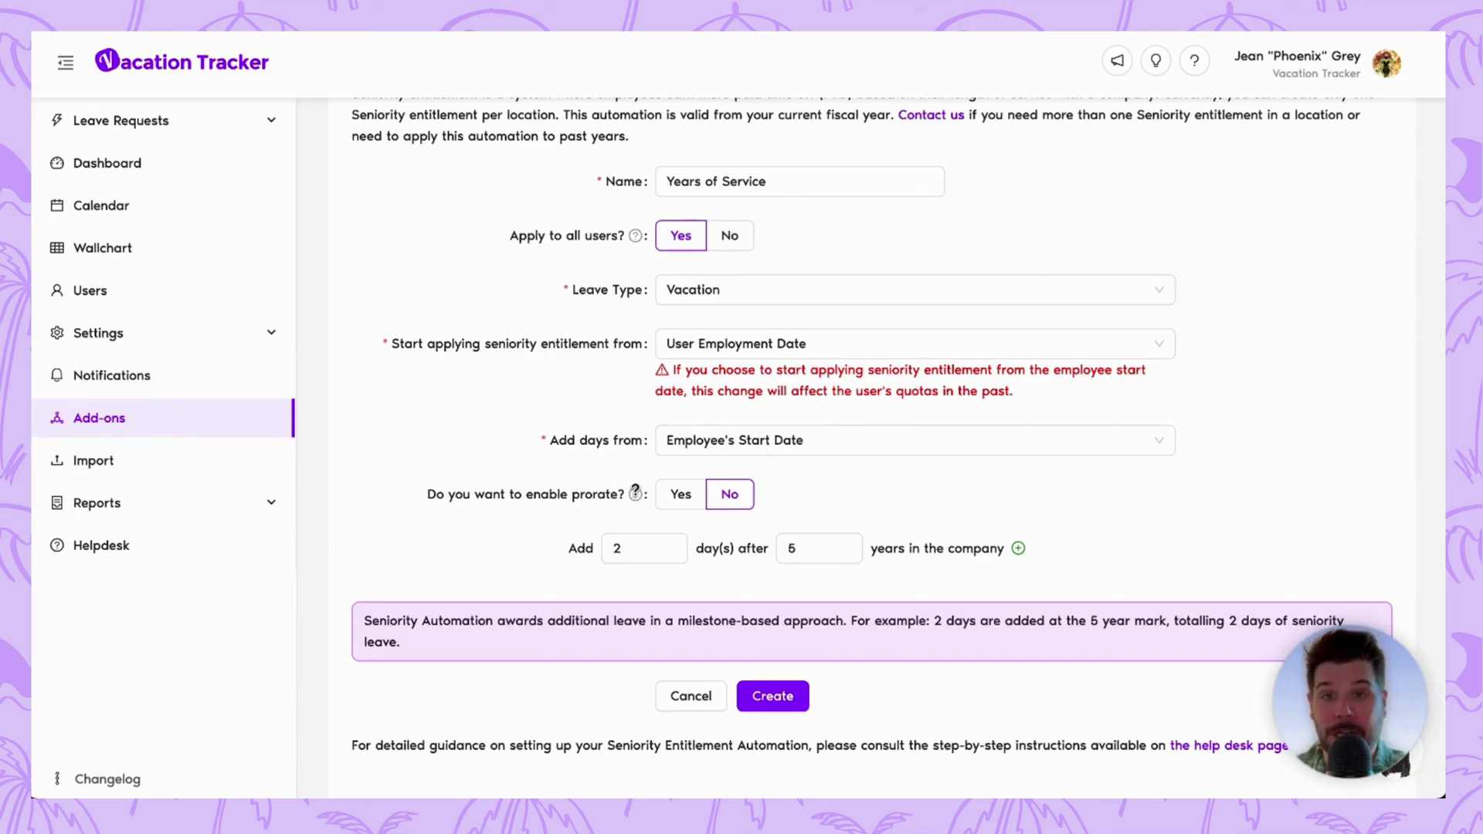
Keep prorating off and set the first milestone to 5 days after 5 years
{"action": "mouse_move", "coordinate": [635, 492]}
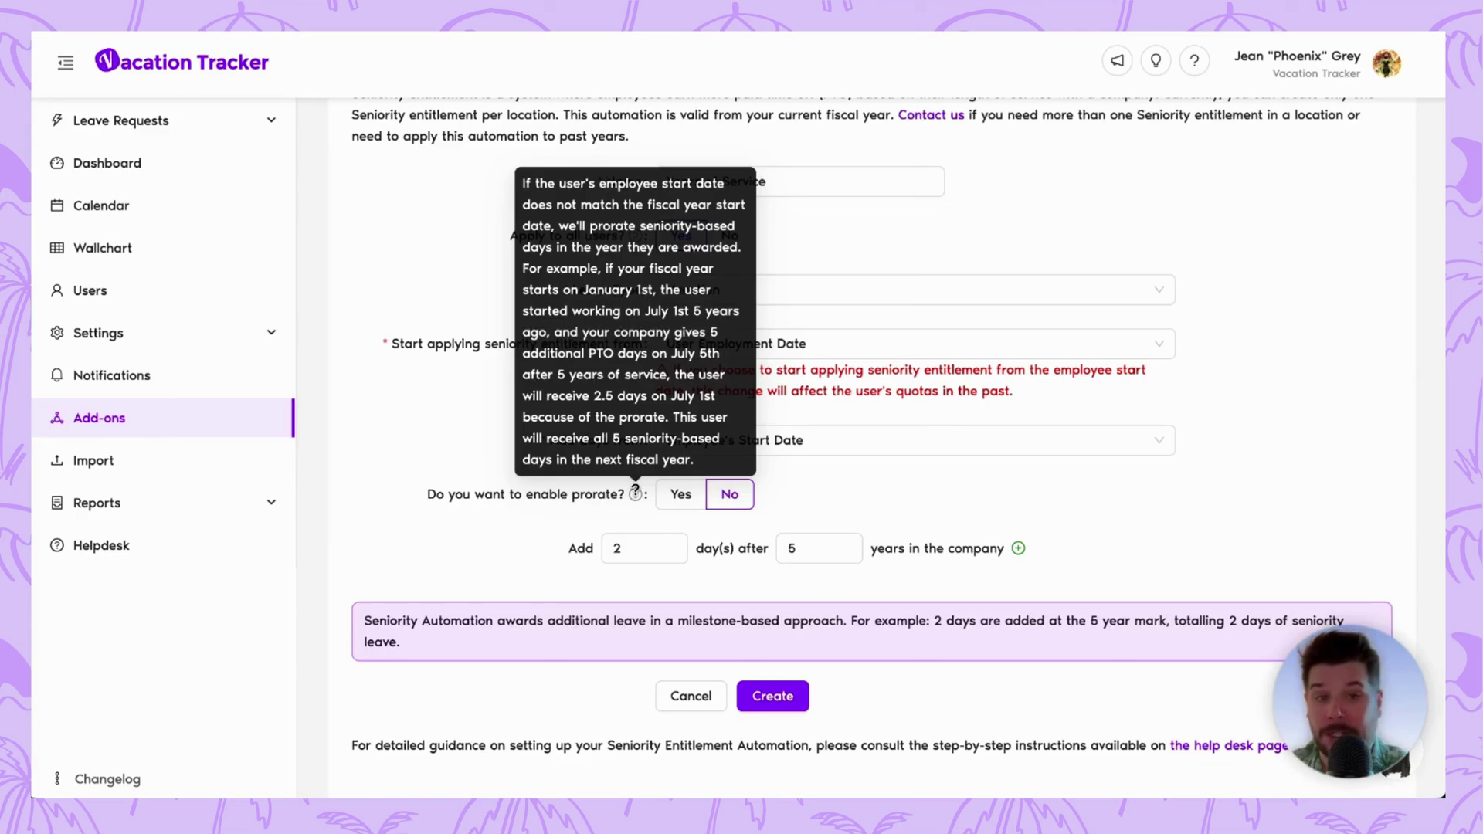
{"action": "left_click", "coordinate": [687, 498]}
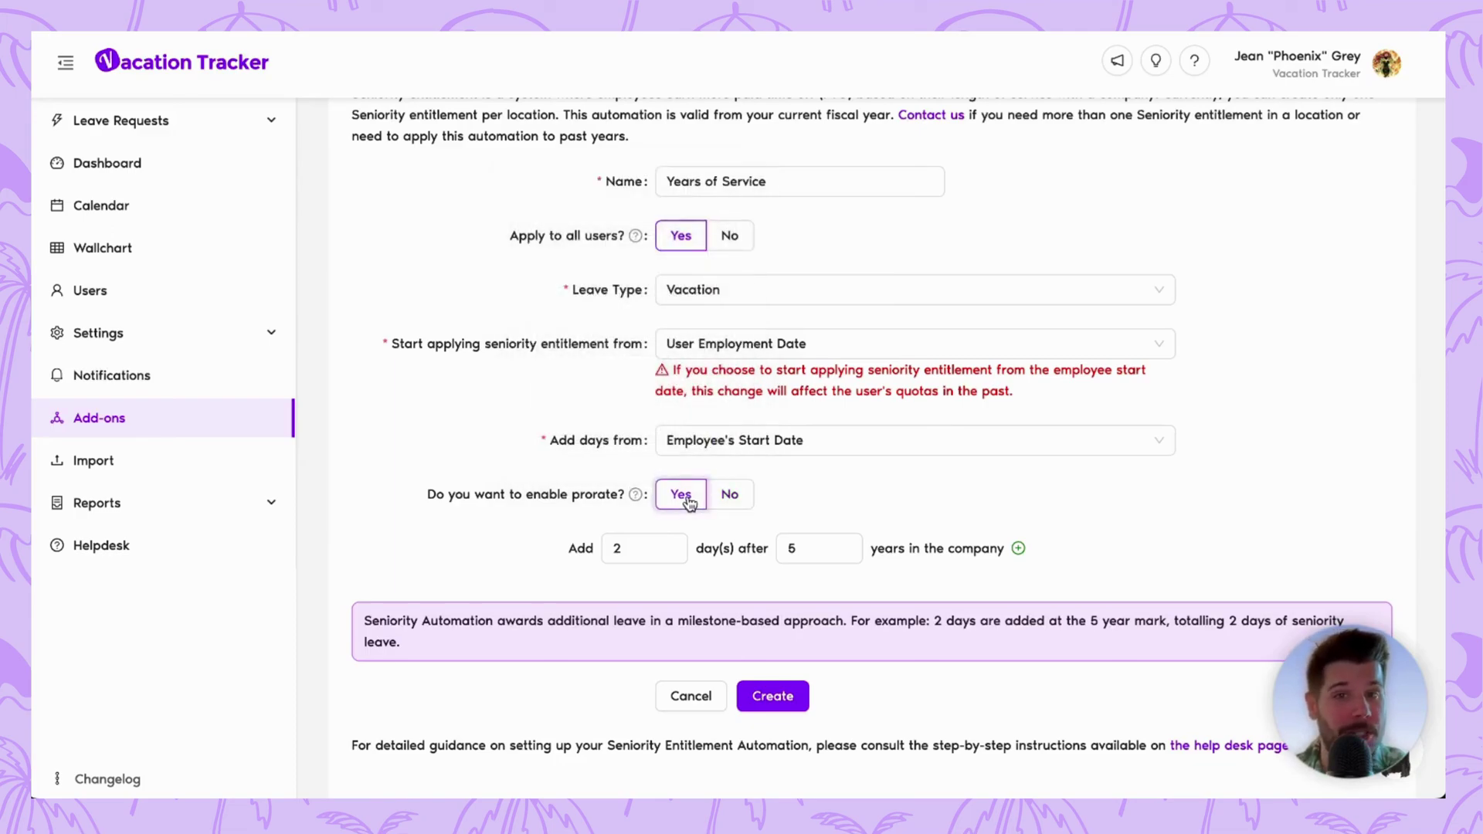
{"action": "left_click", "coordinate": [730, 496]}
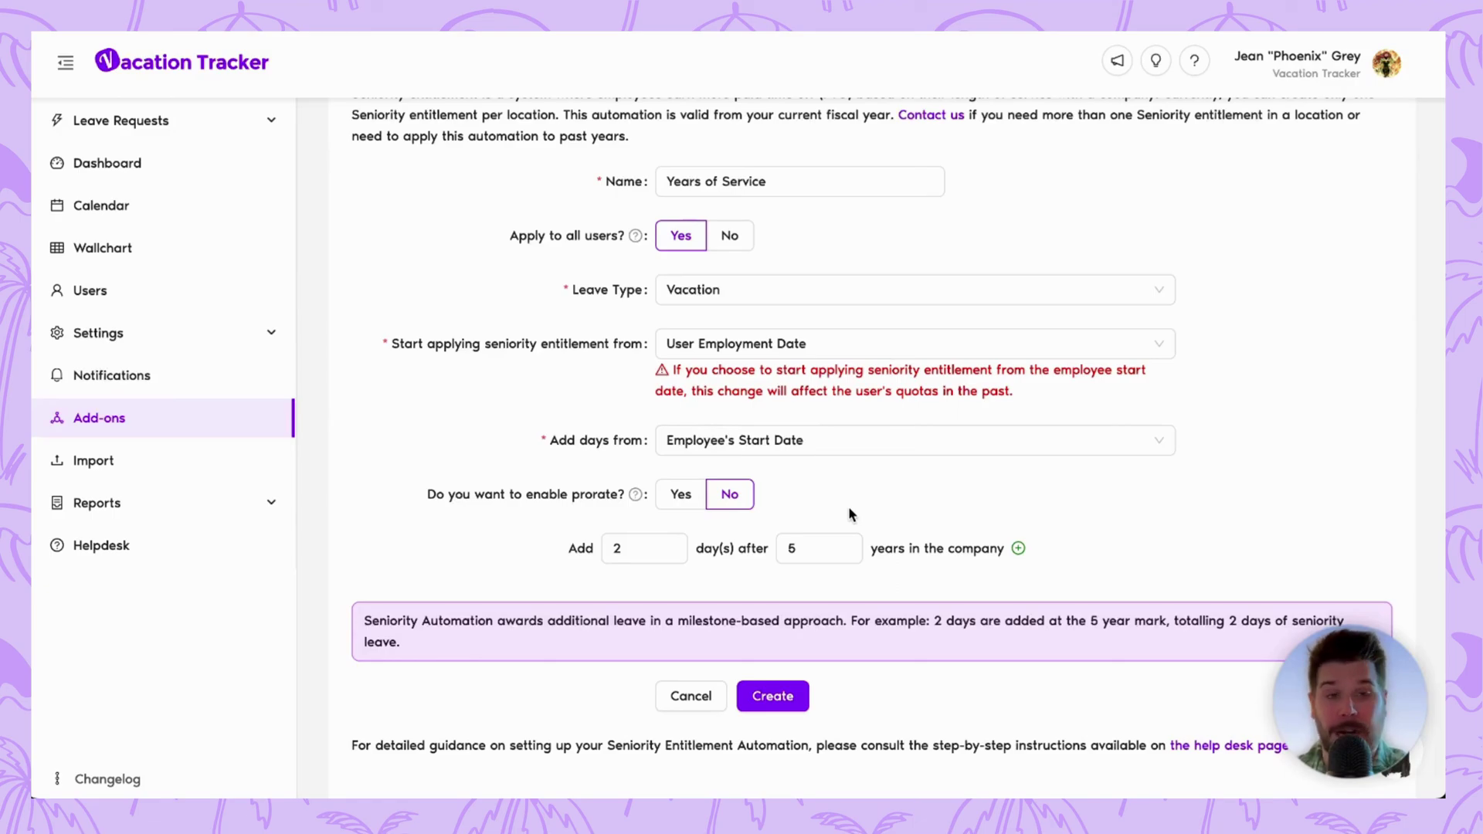
{"action": "left_click", "coordinate": [630, 548]}
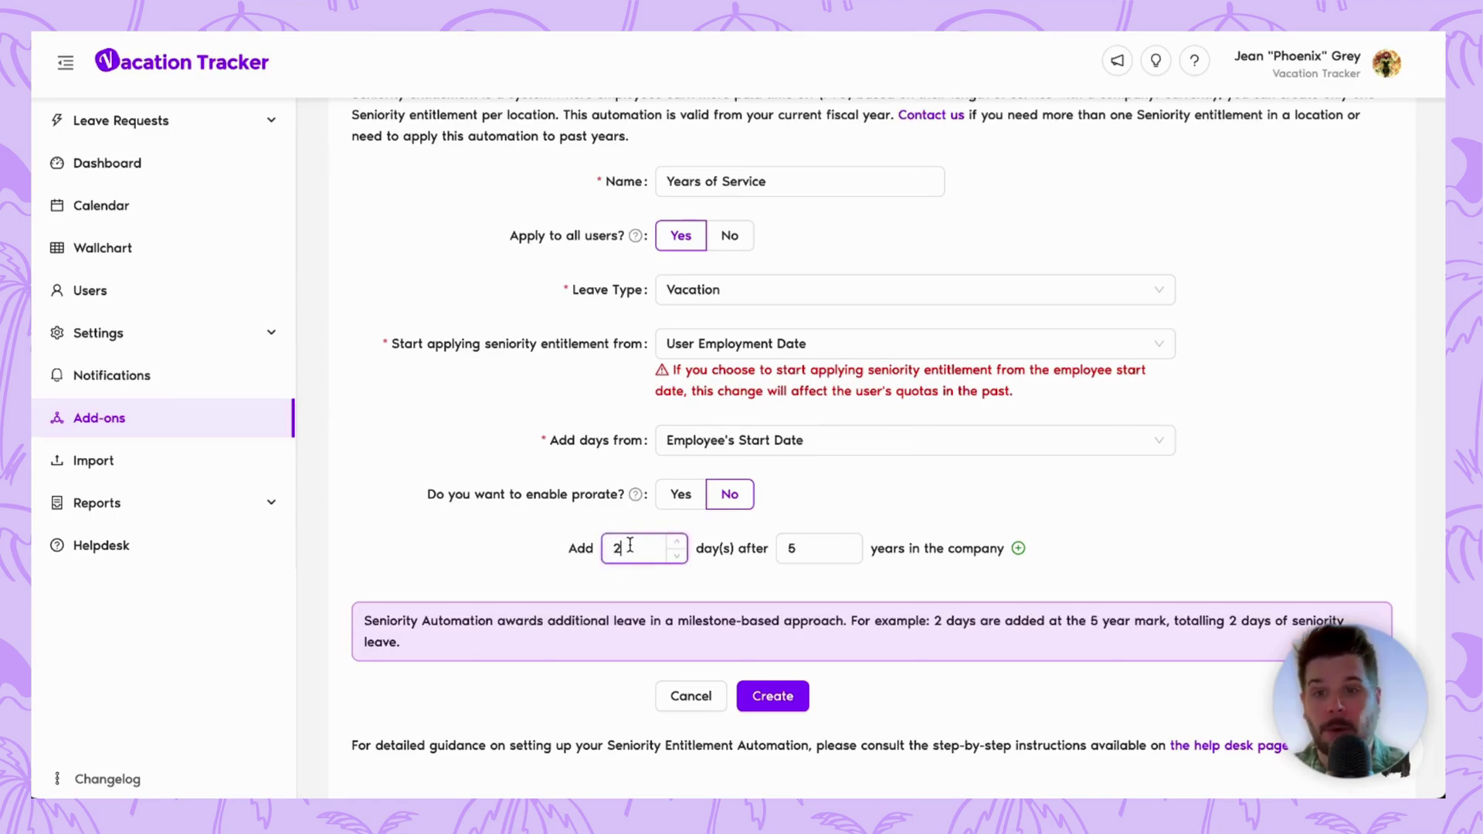
{"action": "key", "text": "BackSpace"}
{"action": "type", "text": "5"}
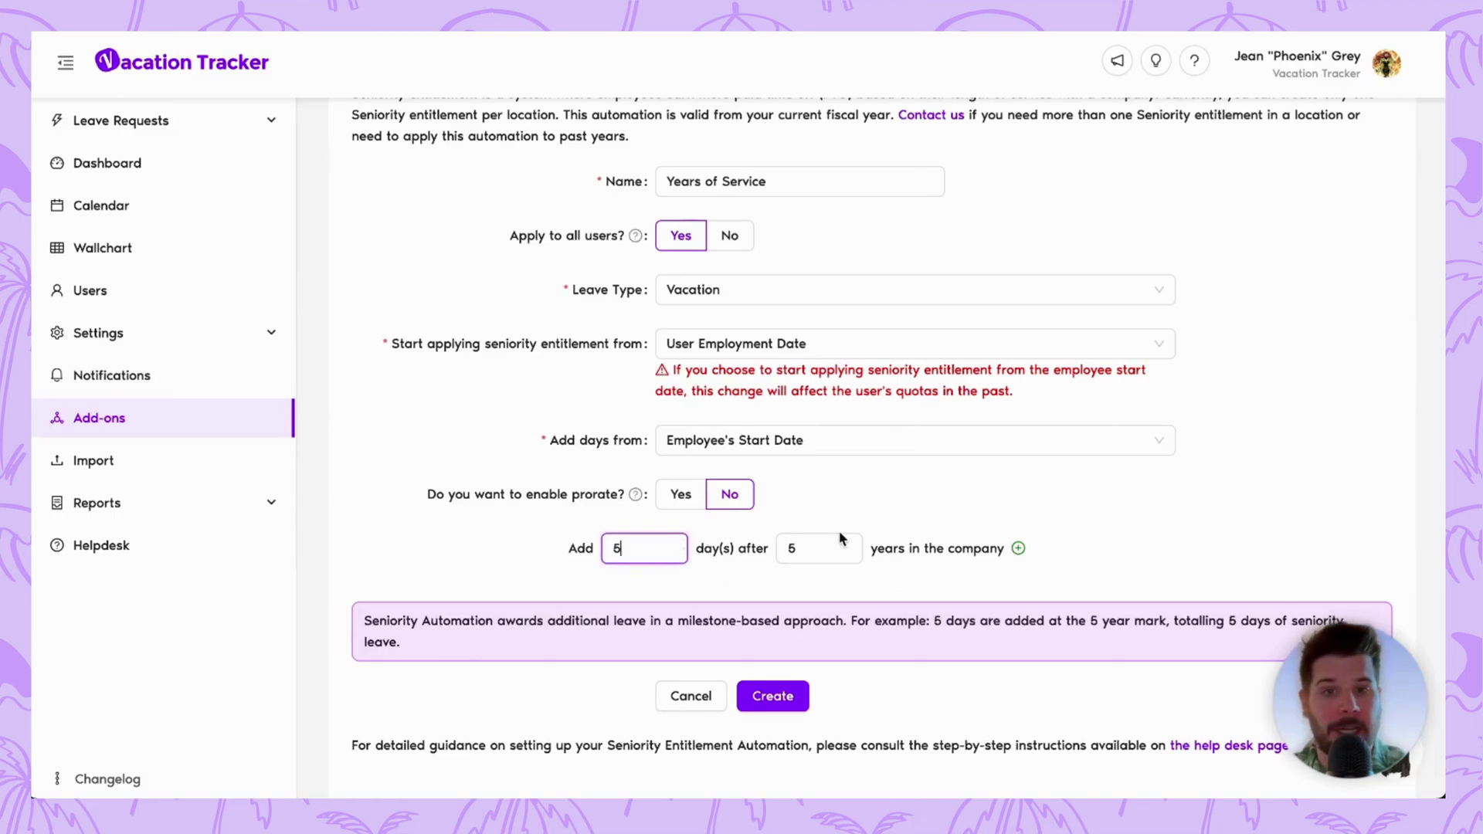
Add a second milestone granting 5 more days after 10 years
{"action": "left_click", "coordinate": [1018, 549]}
{"action": "double_click", "coordinate": [630, 593]}
{"action": "type", "text": "5"}
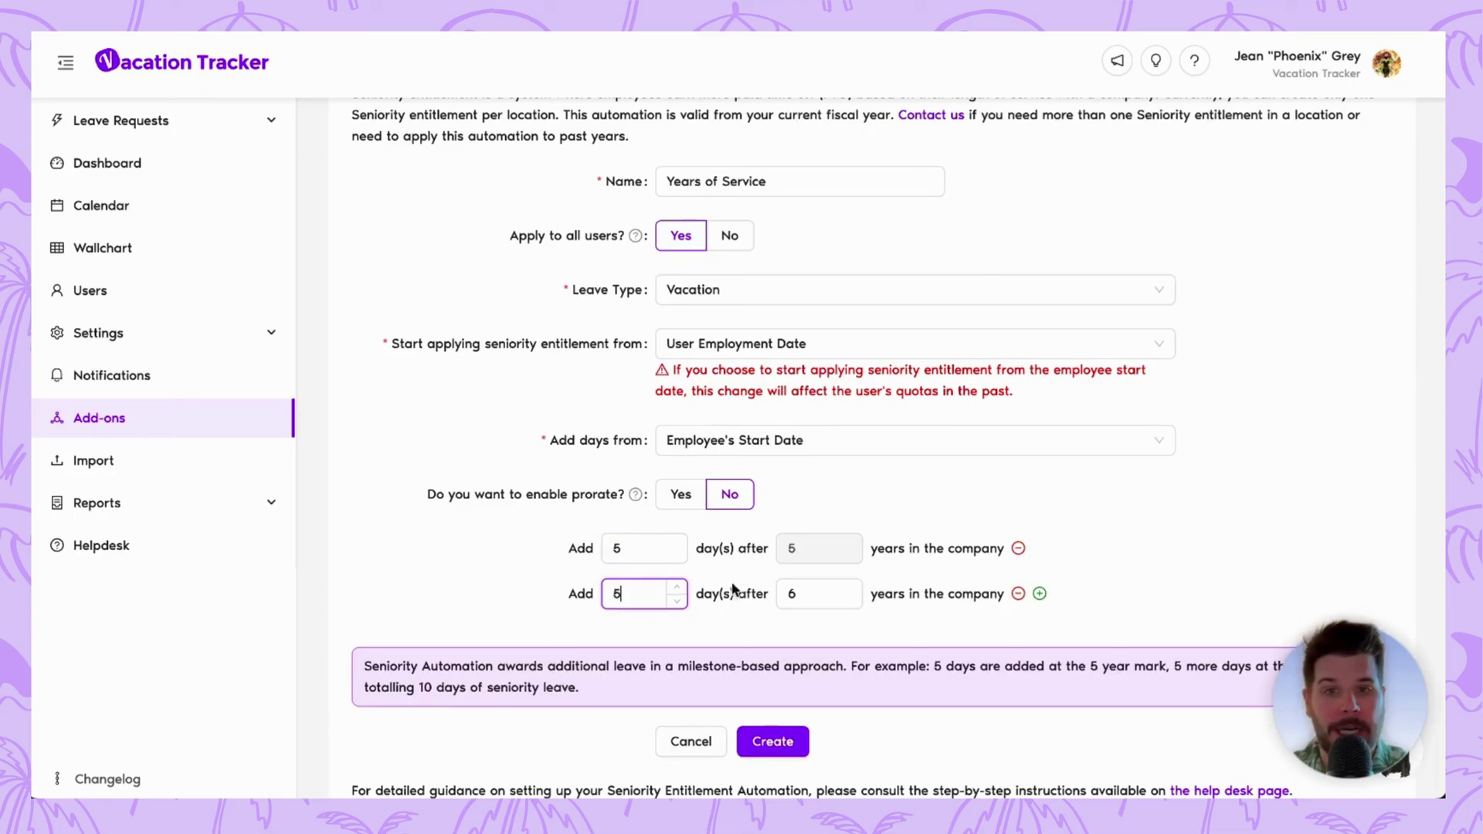
{"action": "left_click", "coordinate": [803, 590]}
{"action": "key", "text": "BackSpace"}
{"action": "type", "text": "10"}
{"action": "left_click", "coordinate": [1127, 549]}
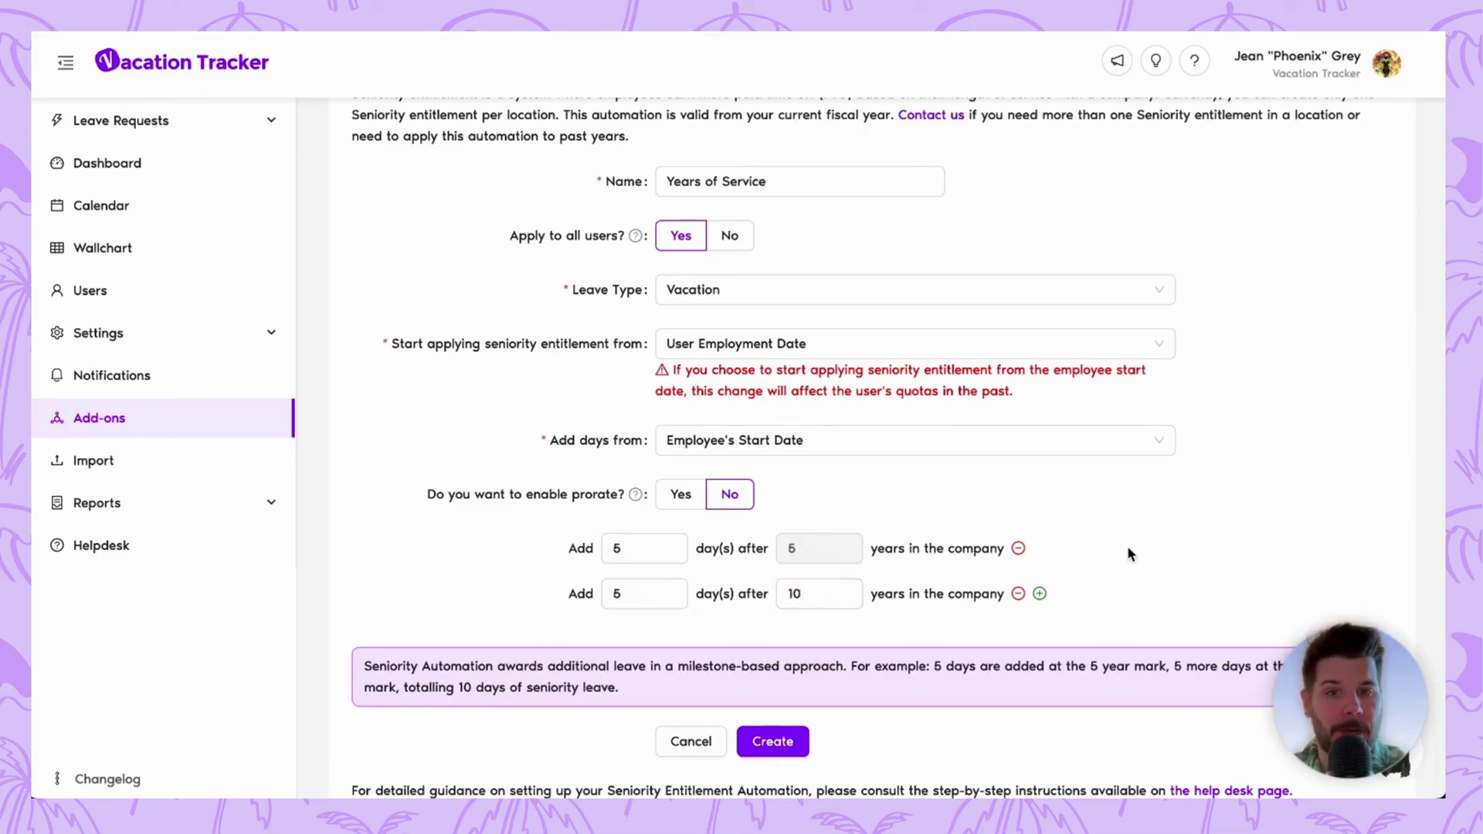
{"action": "scroll", "coordinate": [1127, 549], "scroll_direction": "down", "scroll_amount": 1}
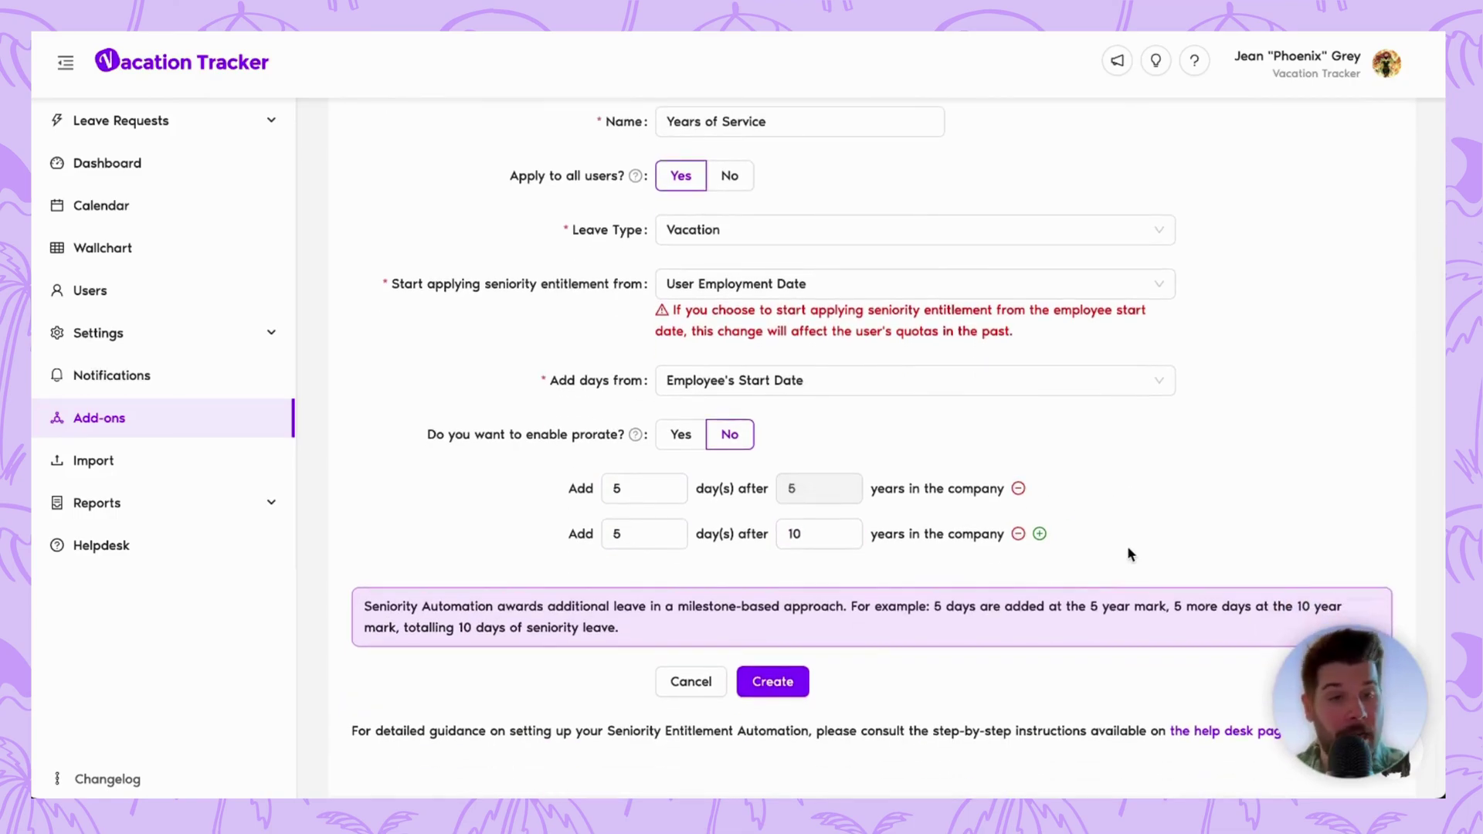
Create the Years of Service automation, accepting the retroactive quota changes
{"action": "left_click", "coordinate": [786, 686]}
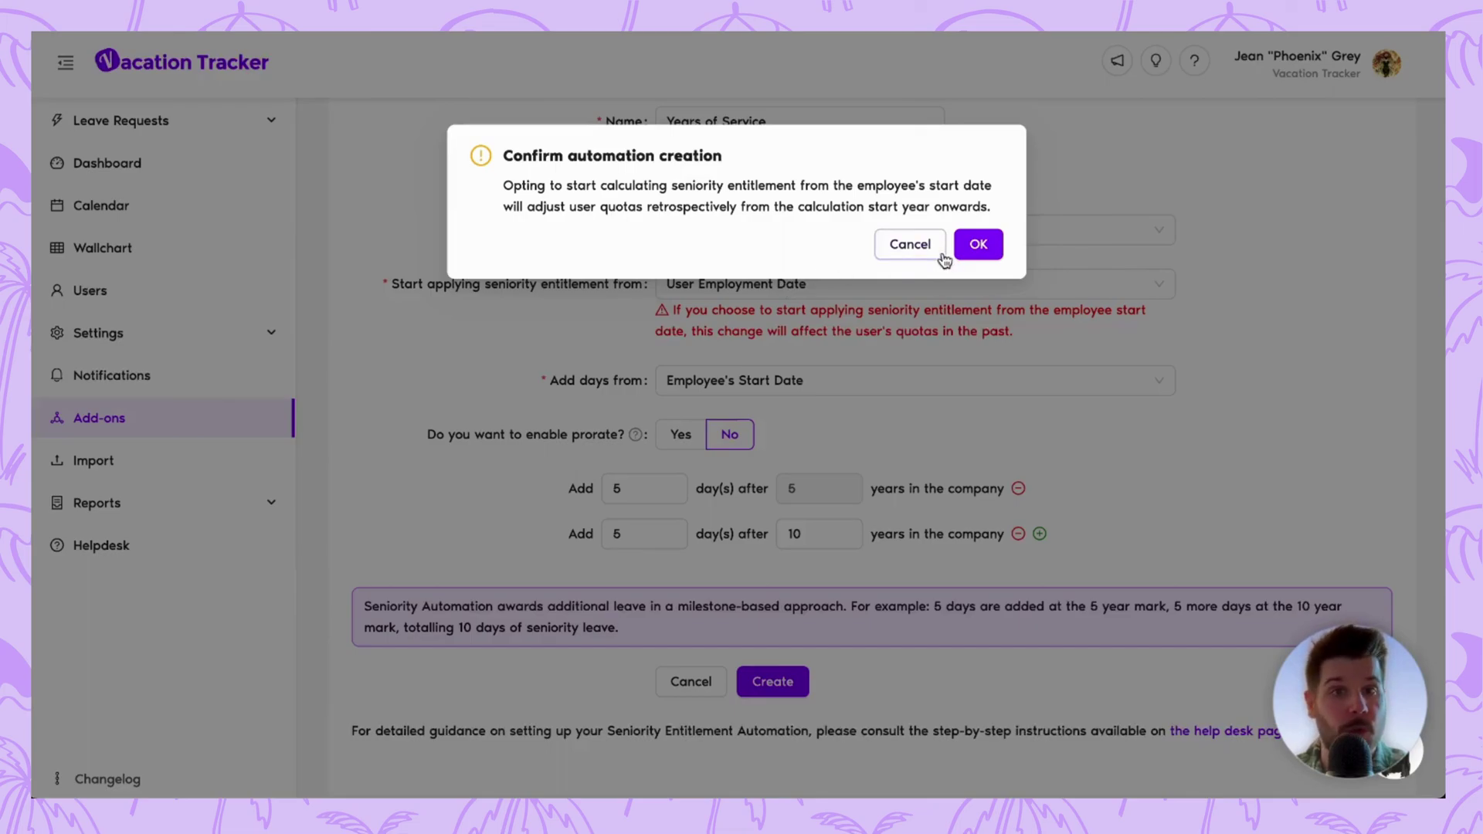
{"action": "left_click", "coordinate": [980, 244]}
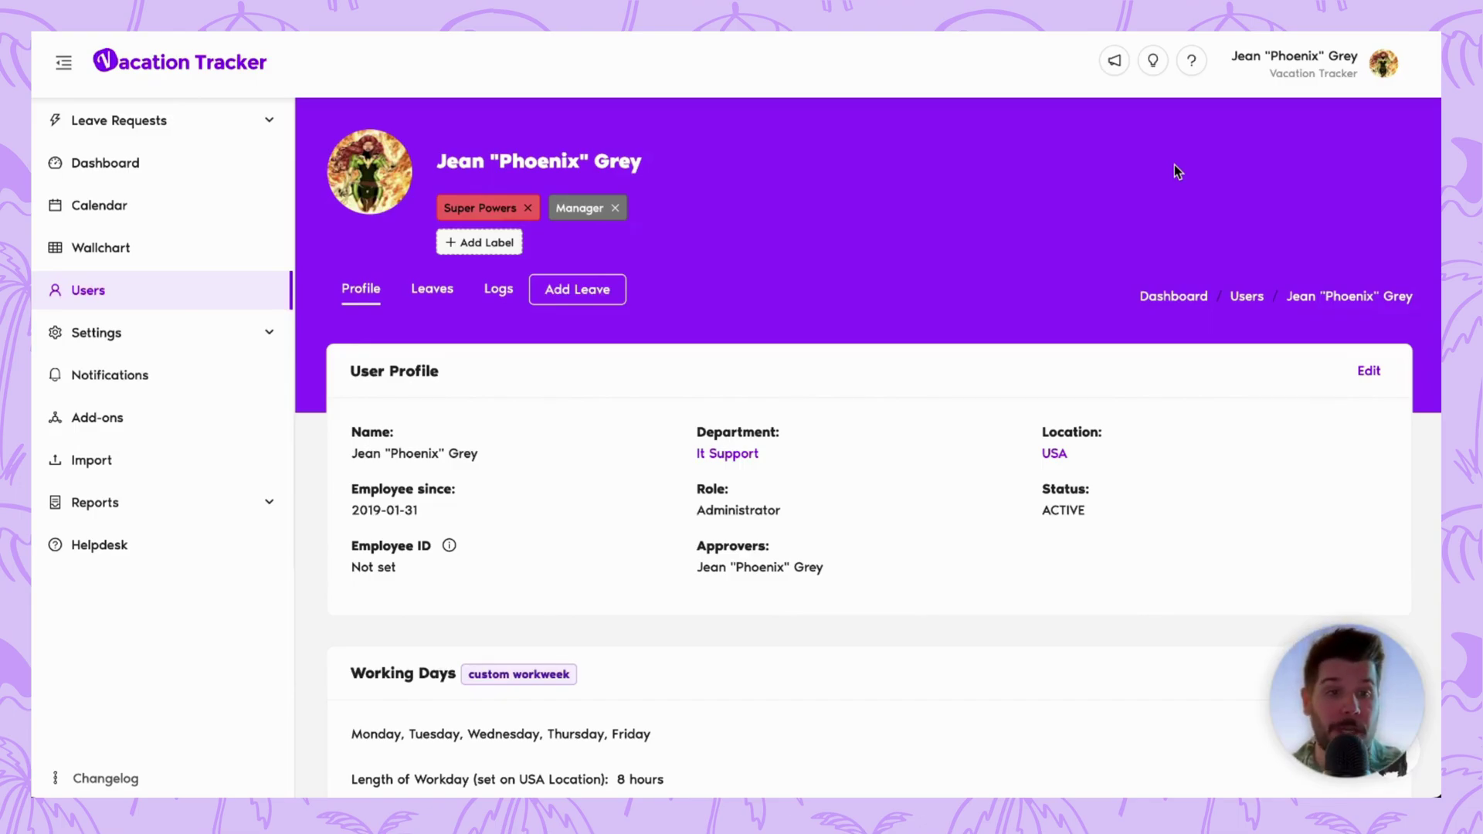
Check the user's Vacation quota: 15 days from Seniority Entitlement, 8 used, 7 remaining
{"action": "scroll", "coordinate": [654, 334], "scroll_direction": "down", "scroll_amount": 5}
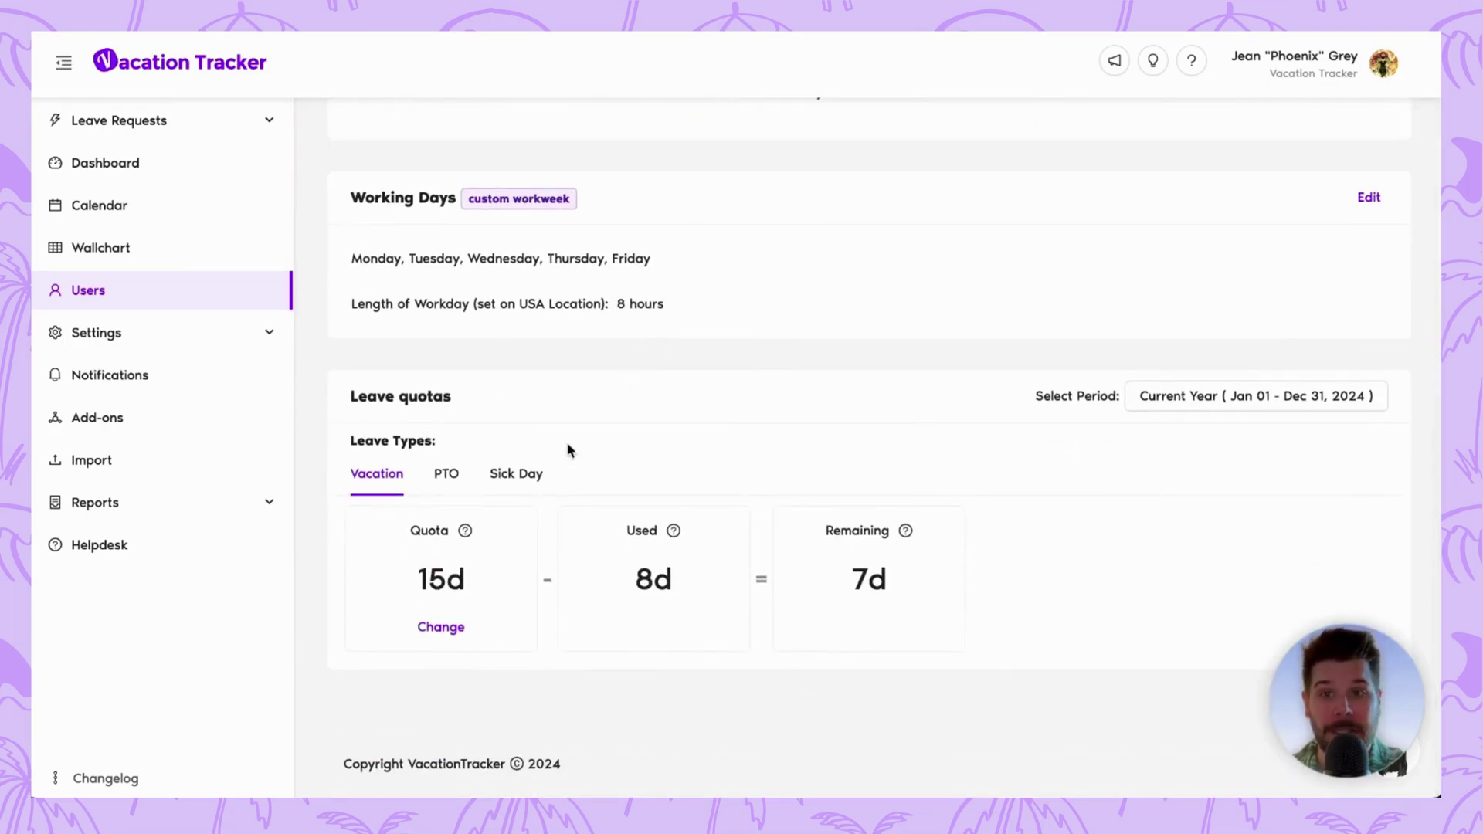
{"action": "mouse_move", "coordinate": [465, 533]}
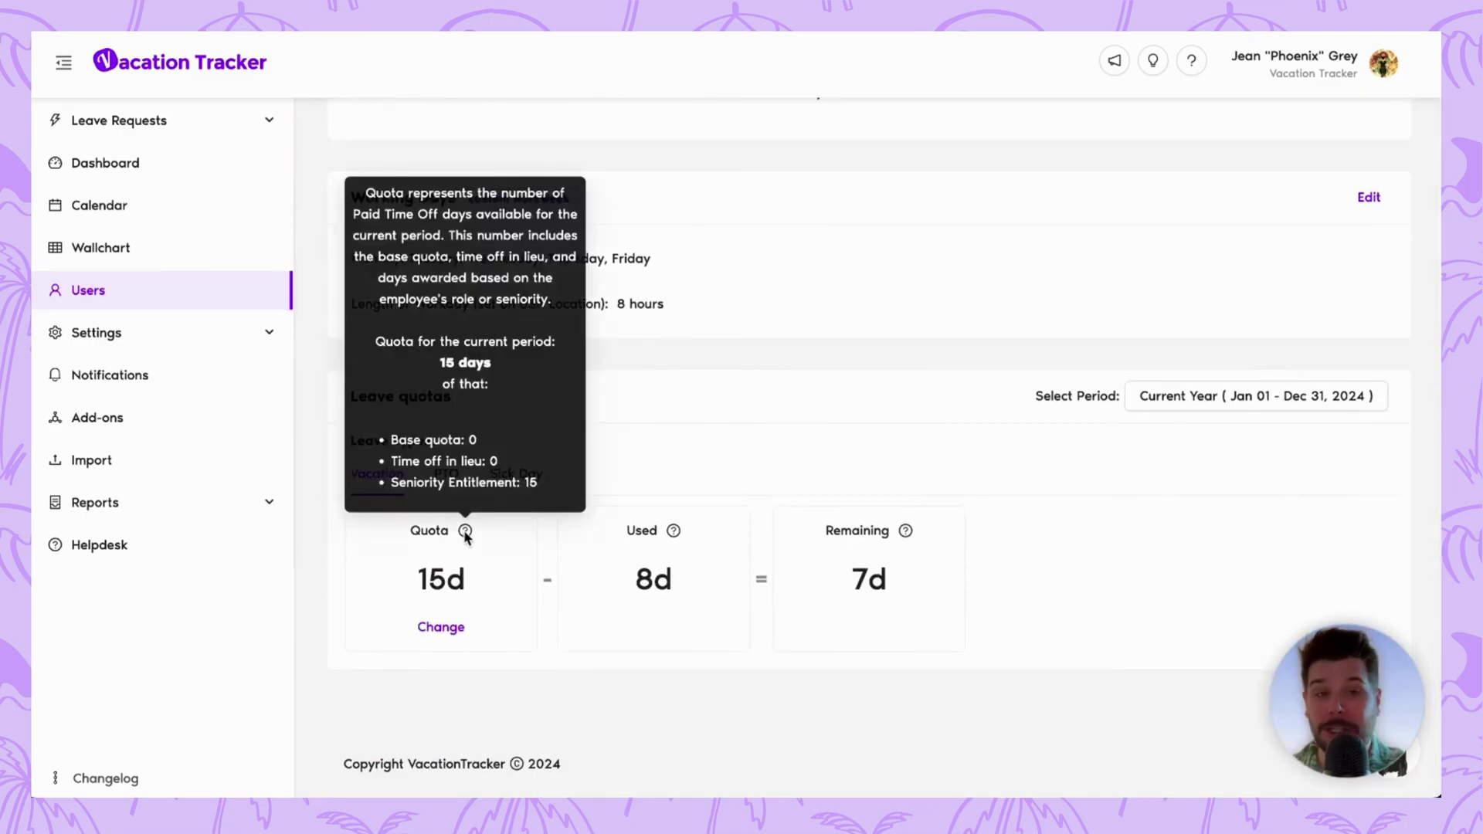